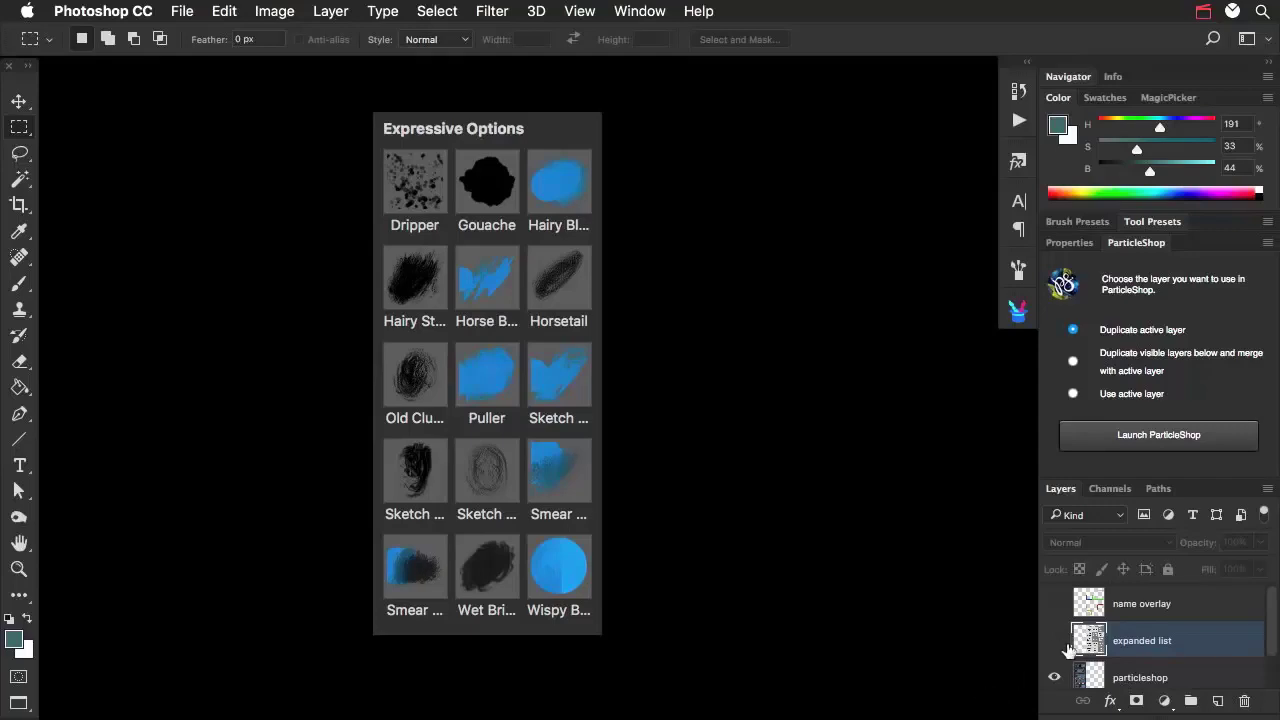
Show the expanded list layer and the name overlay layer beside the Expressive Options brush list.
left_click(1053, 645)
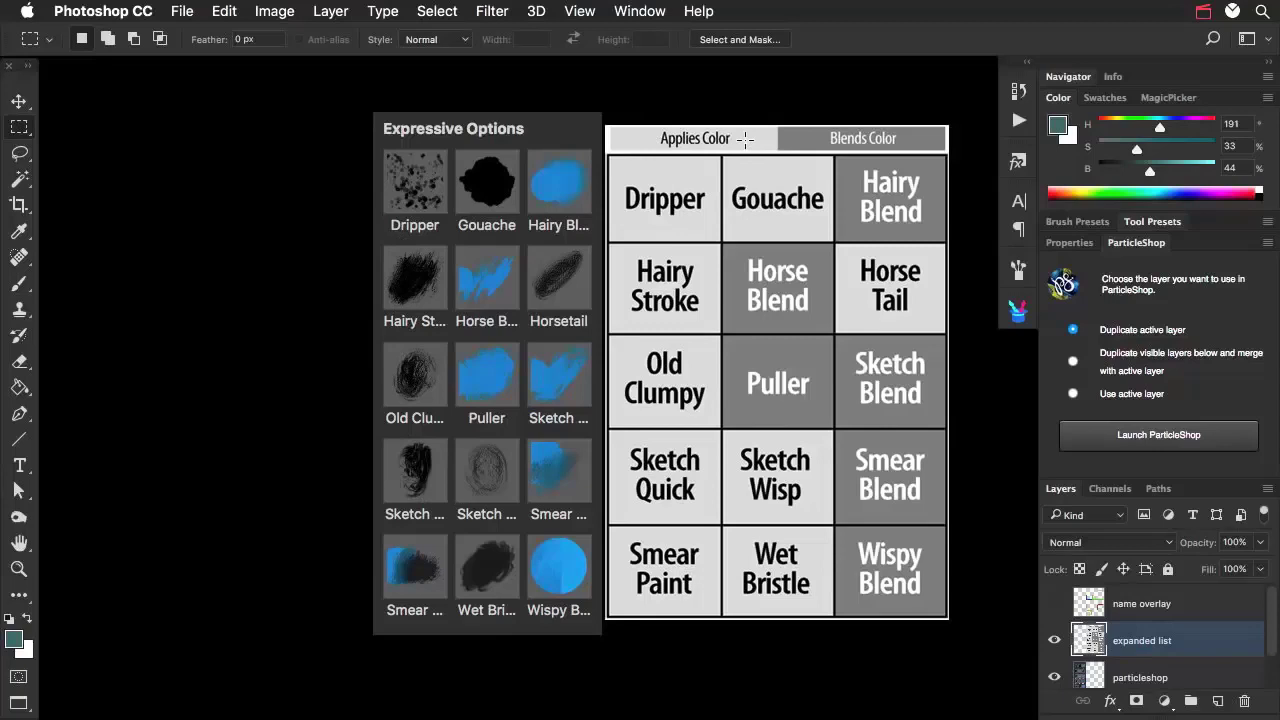
left_click(1055, 605)
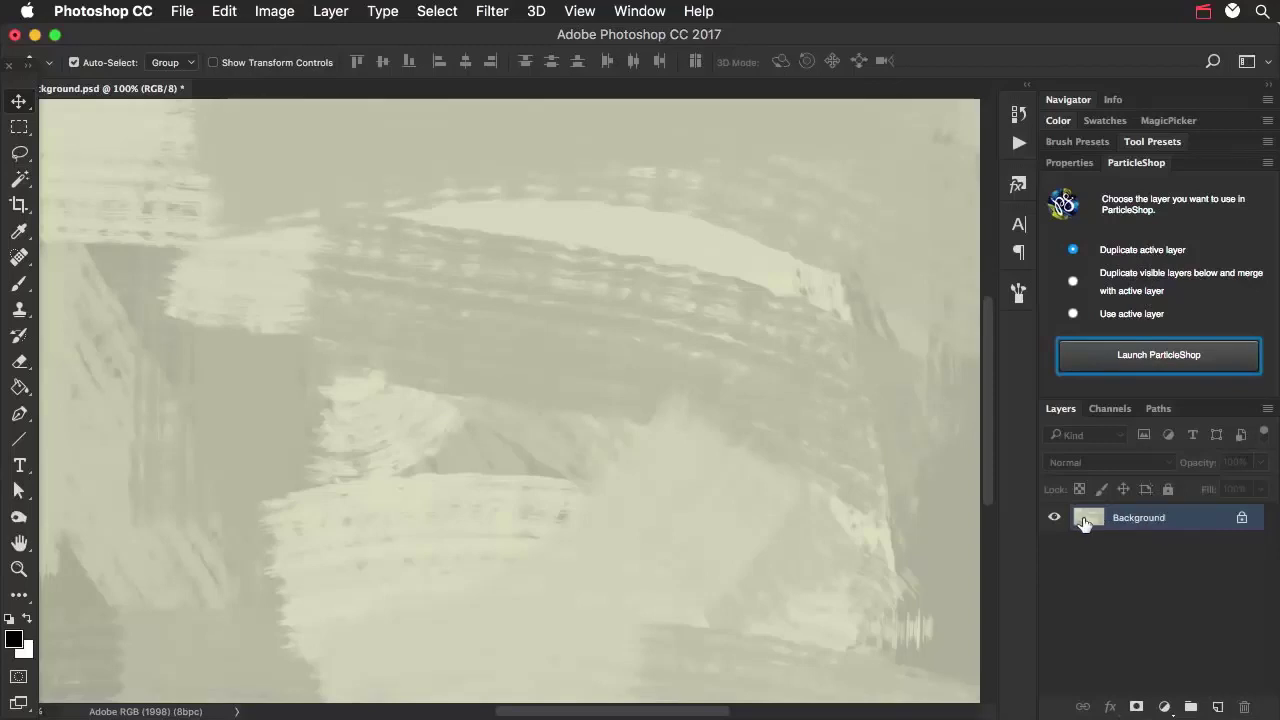
Launch ParticleShop on the Background layer with the Duplicate active layer option.
left_click(1146, 360)
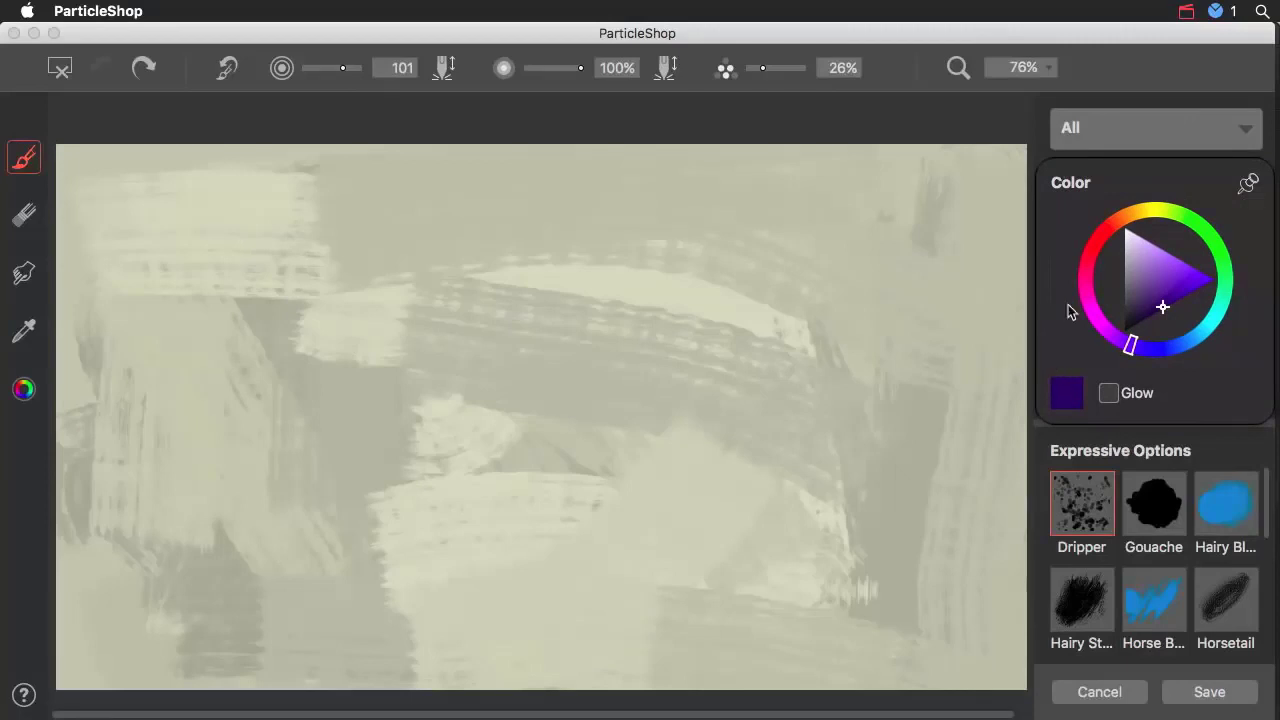
mouse_move(1148, 176)
left_mouse_down()
mouse_move(839, 162)
mouse_move(1155, 173)
mouse_move(1149, 164)
left_mouse_up()
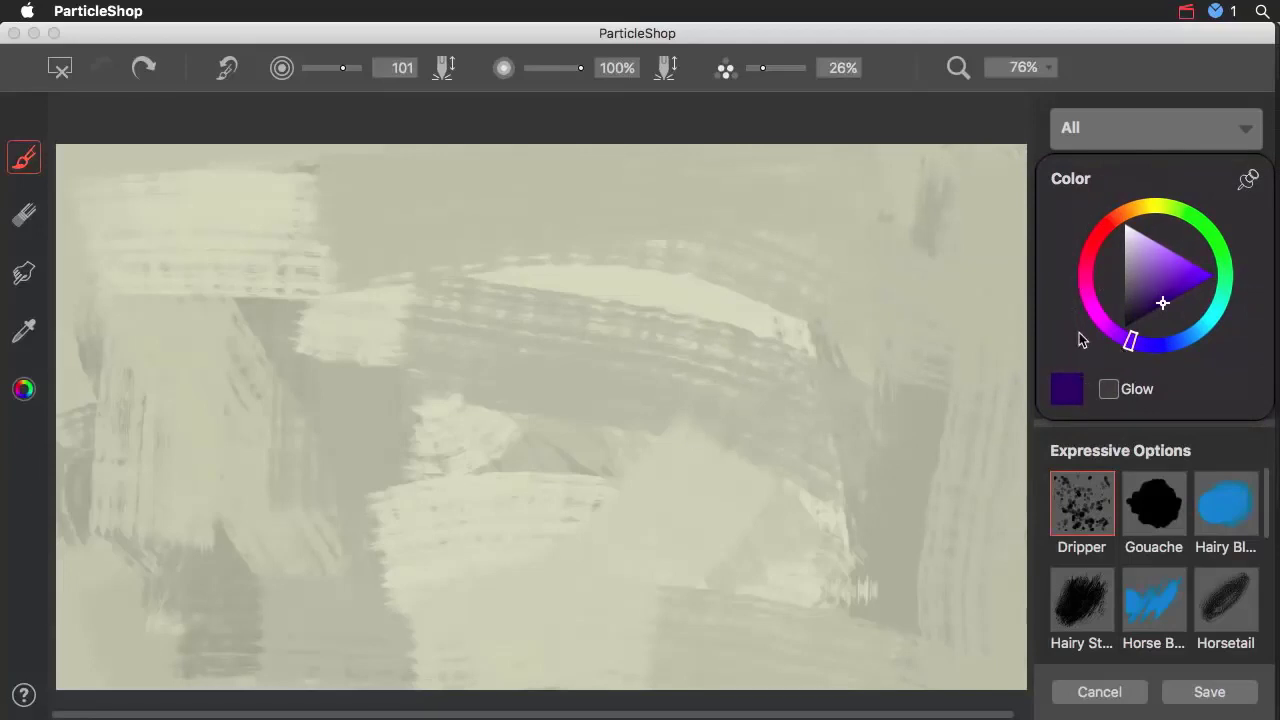
Scatter dark purple and dark blue spatter across the whole canvas with the Dripper brush.
mouse_move(1268, 505)
left_mouse_down()
mouse_move(1262, 615)
mouse_move(1264, 490)
mouse_move(1259, 625)
mouse_move(1262, 480)
mouse_move(1266, 630)
mouse_move(1266, 502)
mouse_move(1266, 577)
mouse_move(1266, 508)
mouse_move(1266, 572)
mouse_move(1266, 508)
mouse_move(1264, 540)
left_mouse_up()
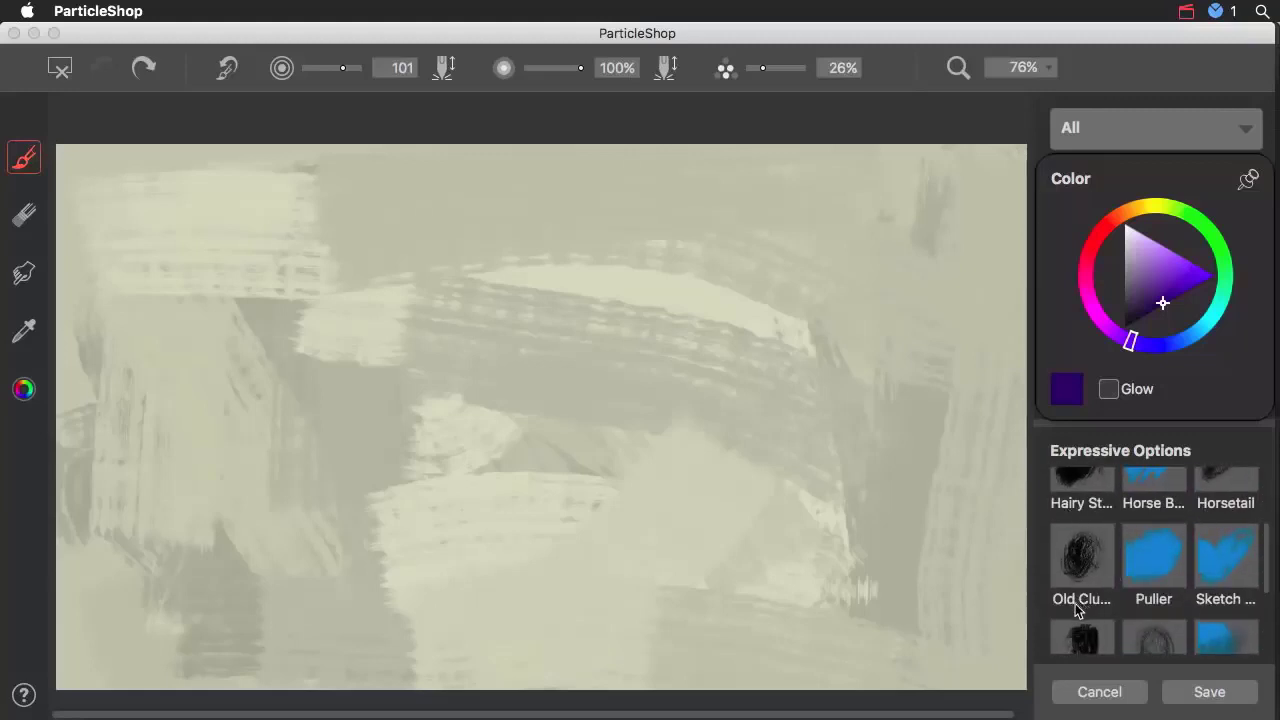
mouse_move(1268, 572)
left_mouse_down()
mouse_move(1266, 596)
mouse_move(1270, 507)
left_mouse_up()
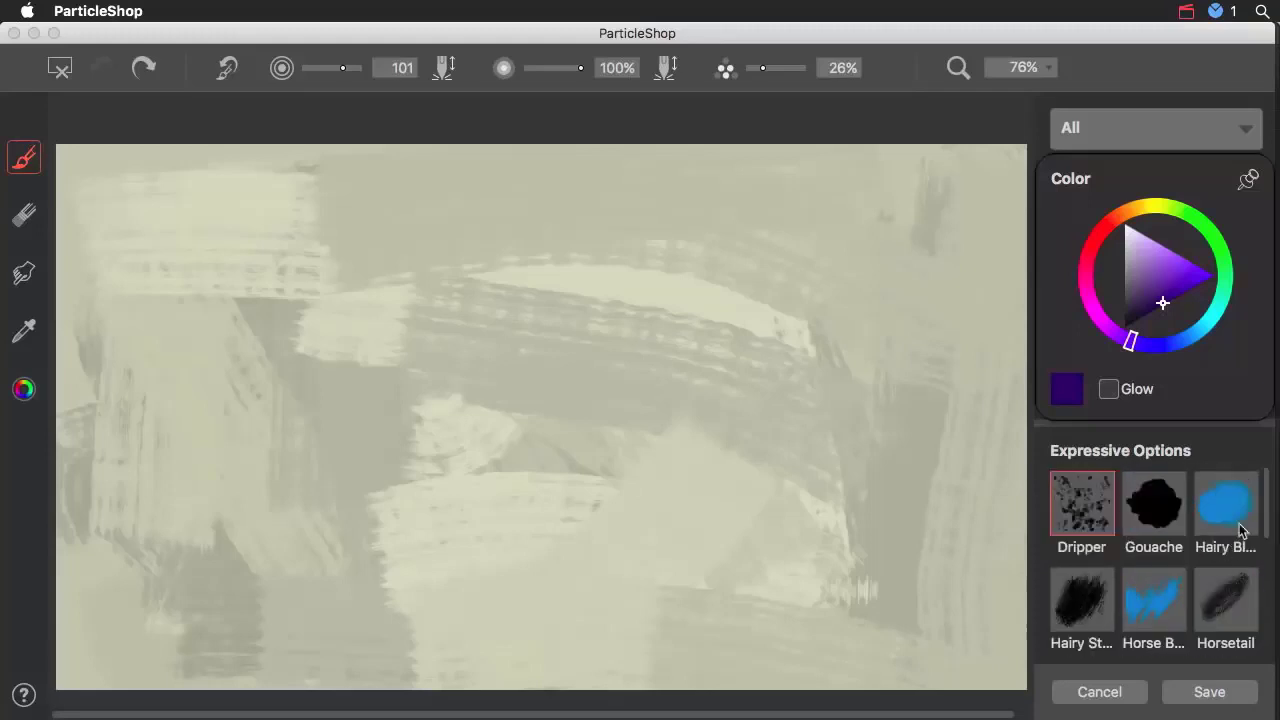
scroll(1269, 510, "down", 2)
scroll(1267, 508, "up", 1)
mouse_move(1266, 514)
left_mouse_down()
mouse_move(1262, 620)
mouse_move(1266, 490)
mouse_move(1266, 503)
left_mouse_up()
mouse_move(857, 476)
left_mouse_down()
mouse_move(880, 420)
mouse_move(480, 430)
mouse_move(220, 240)
left_mouse_up()
mouse_move(505, 430)
left_mouse_down()
mouse_move(585, 410)
mouse_move(650, 250)
mouse_move(183, 510)
mouse_move(200, 310)
mouse_move(505, 268)
mouse_move(820, 340)
mouse_move(890, 310)
left_mouse_up()
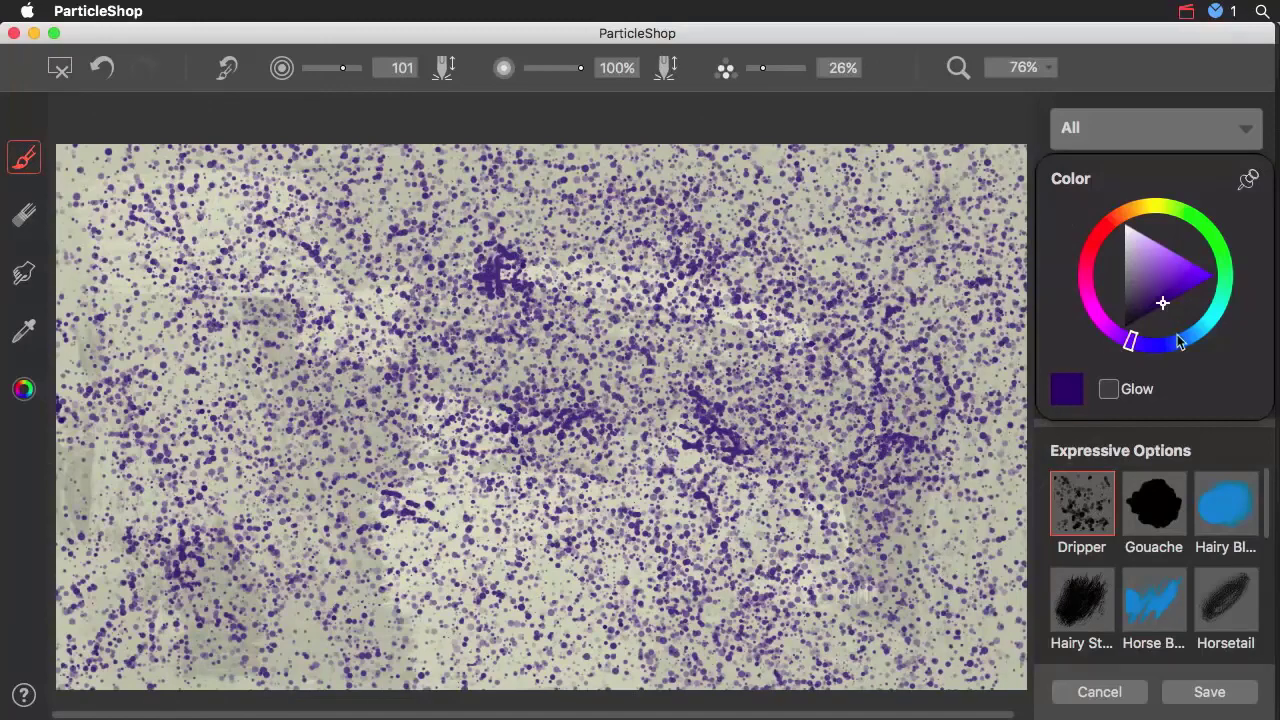
left_click(1168, 341)
mouse_move(862, 267)
left_mouse_down()
mouse_move(915, 250)
mouse_move(285, 255)
mouse_move(340, 435)
mouse_move(400, 505)
left_mouse_up()
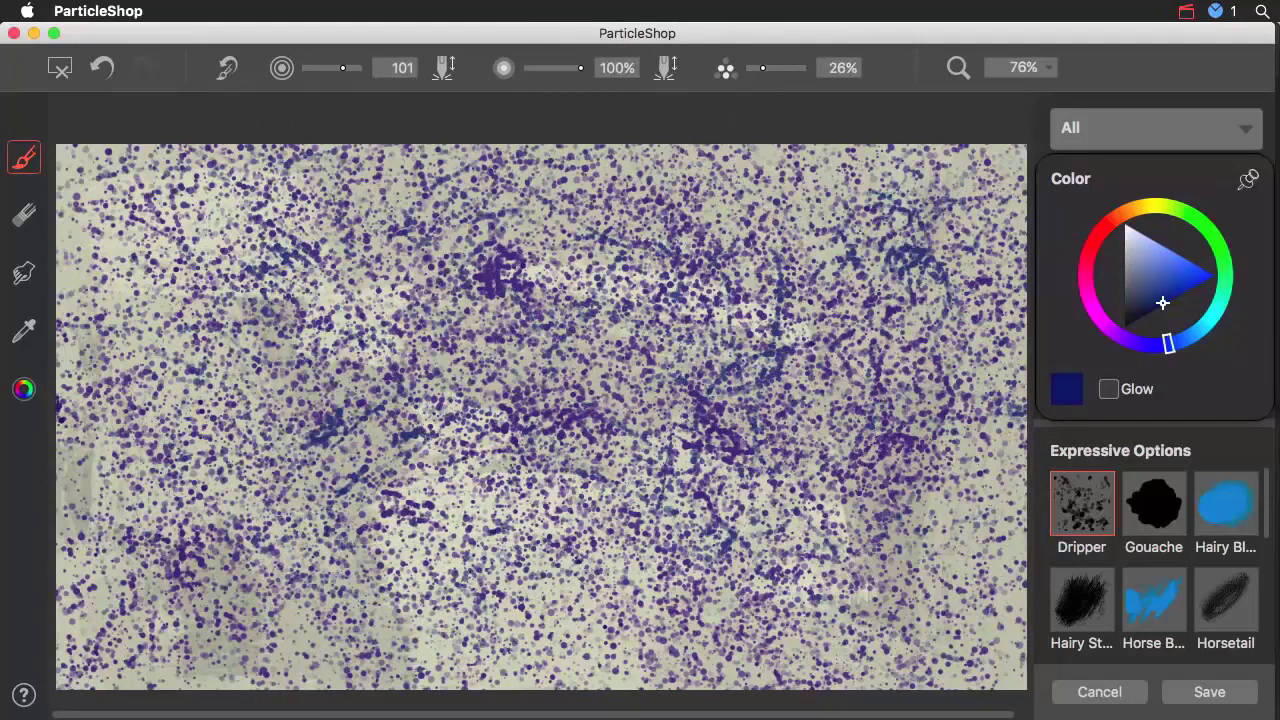
Paint a large solid teal area on the right part of the canvas with the Gouache brush.
left_click(1155, 510)
left_click(1206, 323)
left_click_drag(905, 200, 745, 235)
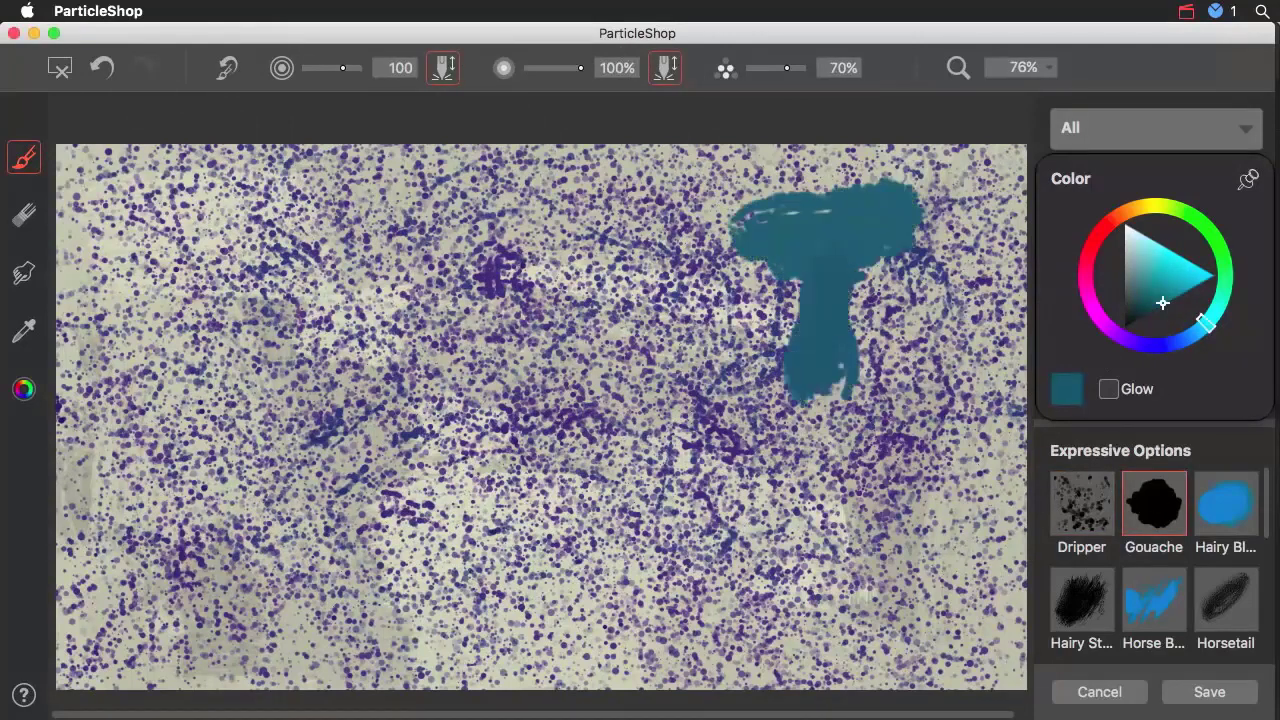
mouse_move(885, 405)
left_mouse_down()
mouse_move(855, 530)
mouse_move(895, 492)
left_mouse_up()
mouse_move(876, 540)
left_mouse_down()
mouse_move(808, 540)
mouse_move(823, 445)
mouse_move(805, 400)
left_mouse_up()
left_click_drag(740, 470, 790, 445)
mouse_move(815, 420)
left_mouse_down()
mouse_move(855, 360)
mouse_move(710, 380)
mouse_move(870, 320)
mouse_move(940, 350)
mouse_move(880, 400)
mouse_move(930, 460)
mouse_move(905, 580)
left_mouse_up()
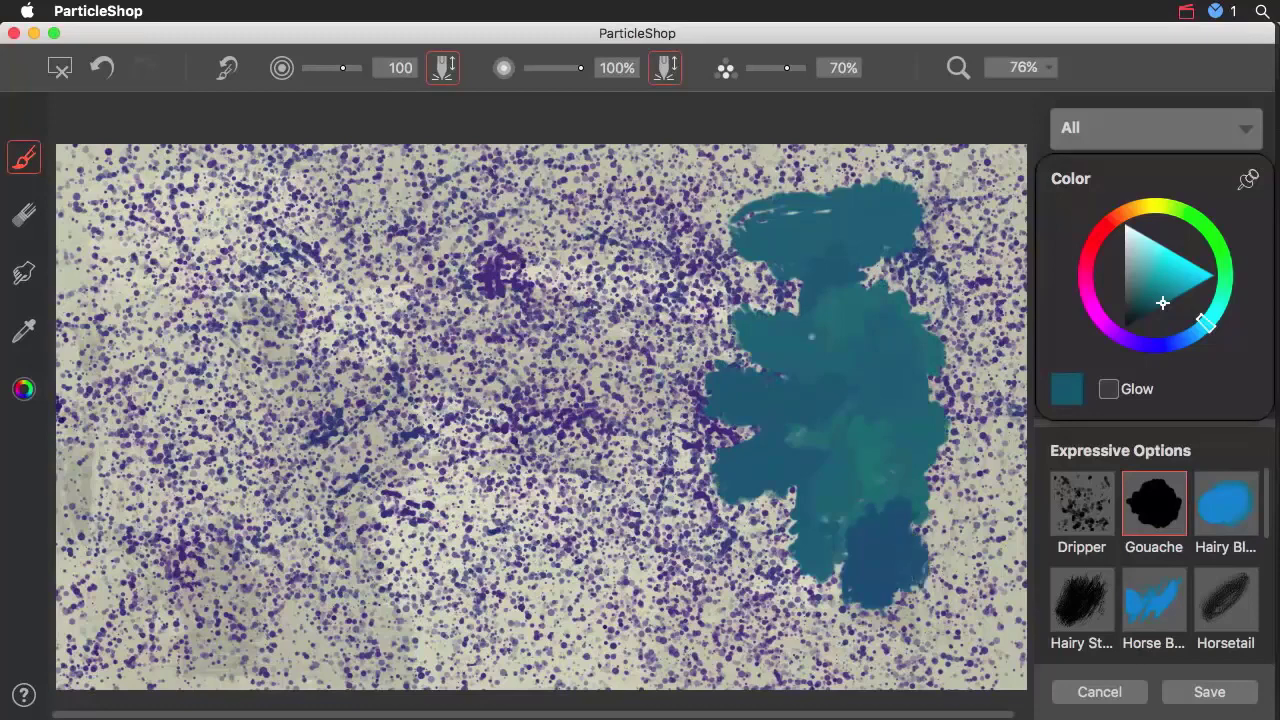
Paint dark red Hairy Stroke marks across the upper left and down the middle of the canvas.
left_click(1078, 594)
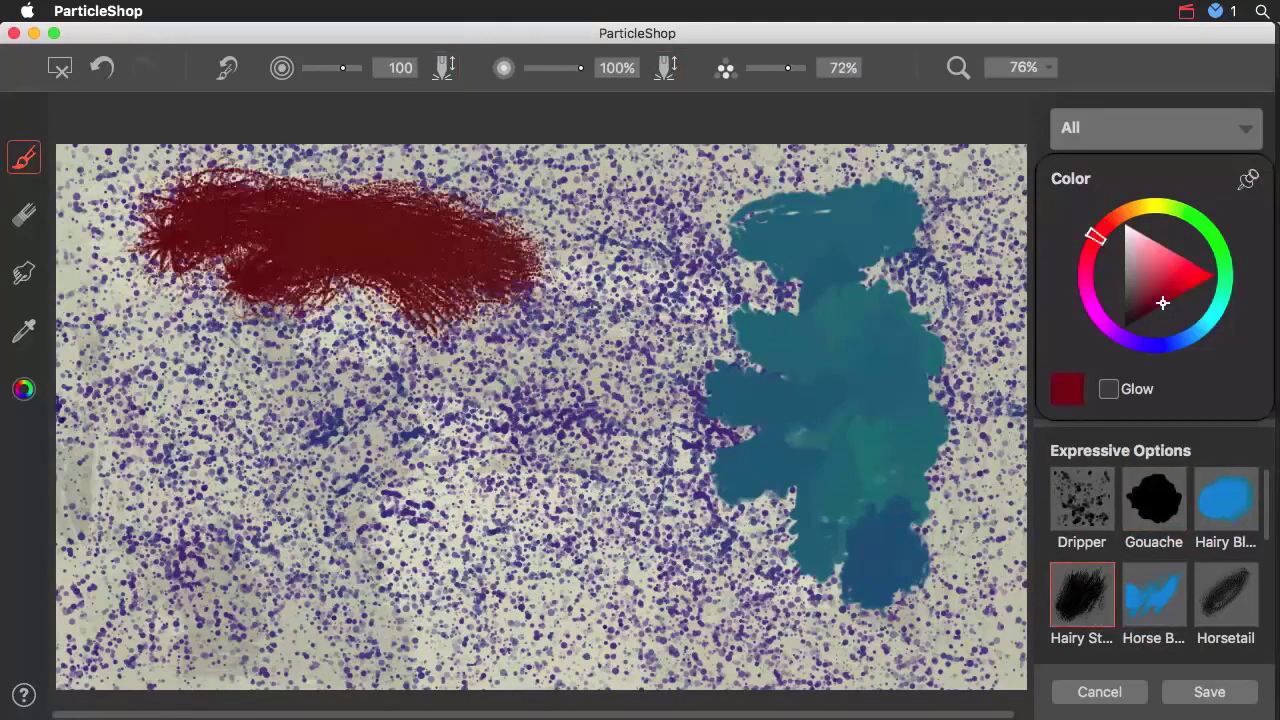
mouse_move(560, 240)
left_mouse_down()
mouse_move(738, 230)
mouse_move(568, 298)
mouse_move(640, 410)
left_mouse_up()
mouse_move(660, 280)
left_mouse_down()
mouse_move(668, 455)
mouse_move(700, 540)
left_mouse_up()
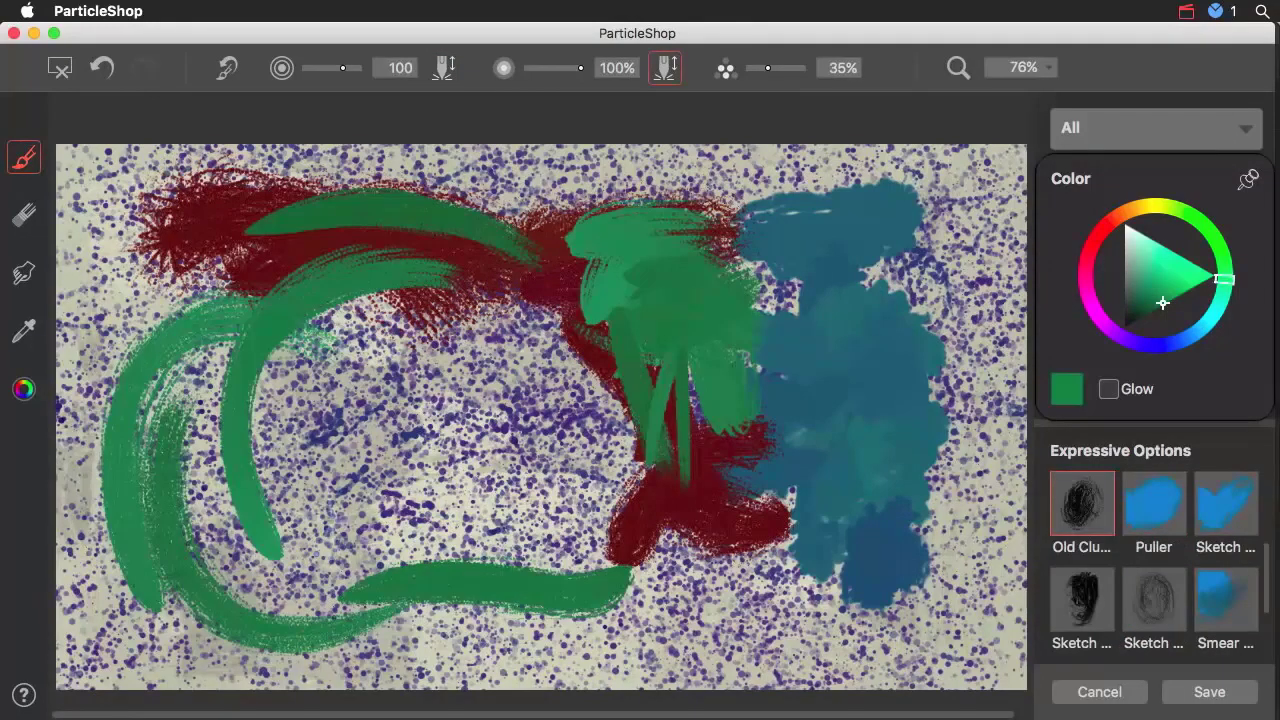
Fill the lower part and right side of the canvas with rough green Old Clumpy strokes.
left_click_drag(330, 525, 585, 515)
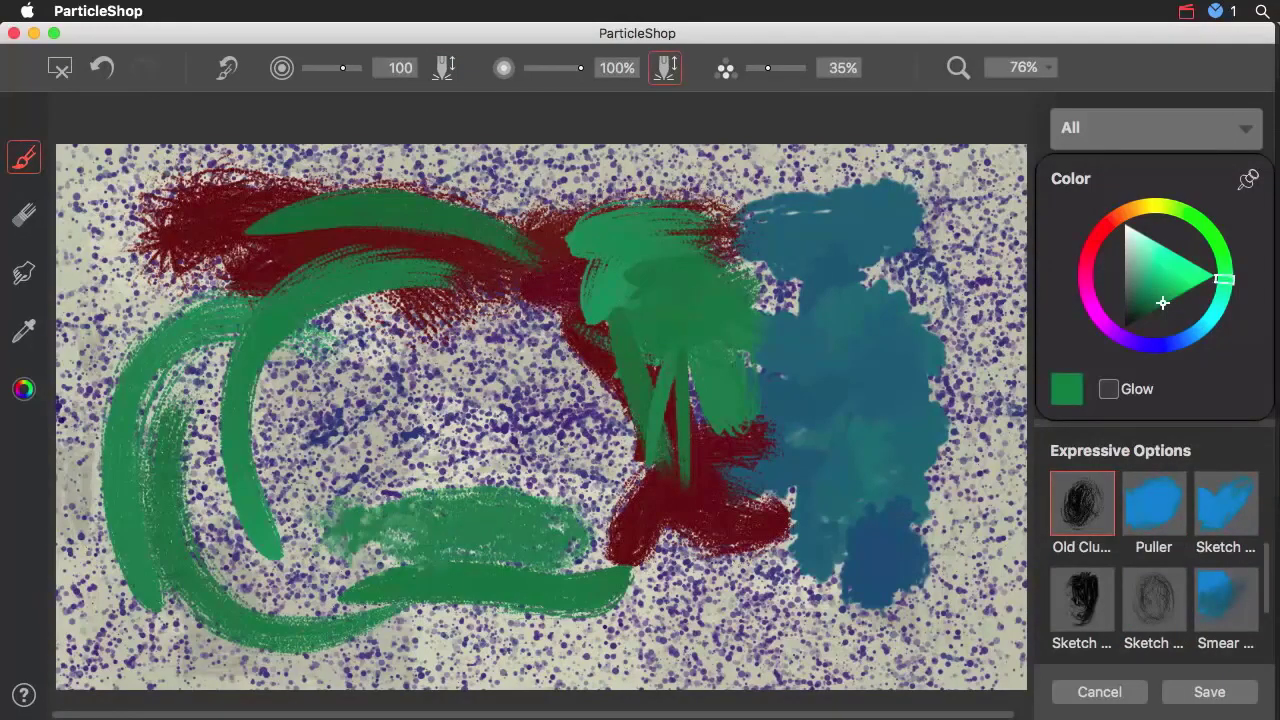
mouse_move(290, 470)
left_mouse_down()
mouse_move(440, 420)
mouse_move(840, 610)
mouse_move(730, 650)
mouse_move(885, 620)
mouse_move(940, 400)
mouse_move(965, 380)
mouse_move(870, 520)
mouse_move(185, 625)
mouse_move(250, 500)
mouse_move(420, 555)
left_mouse_up()
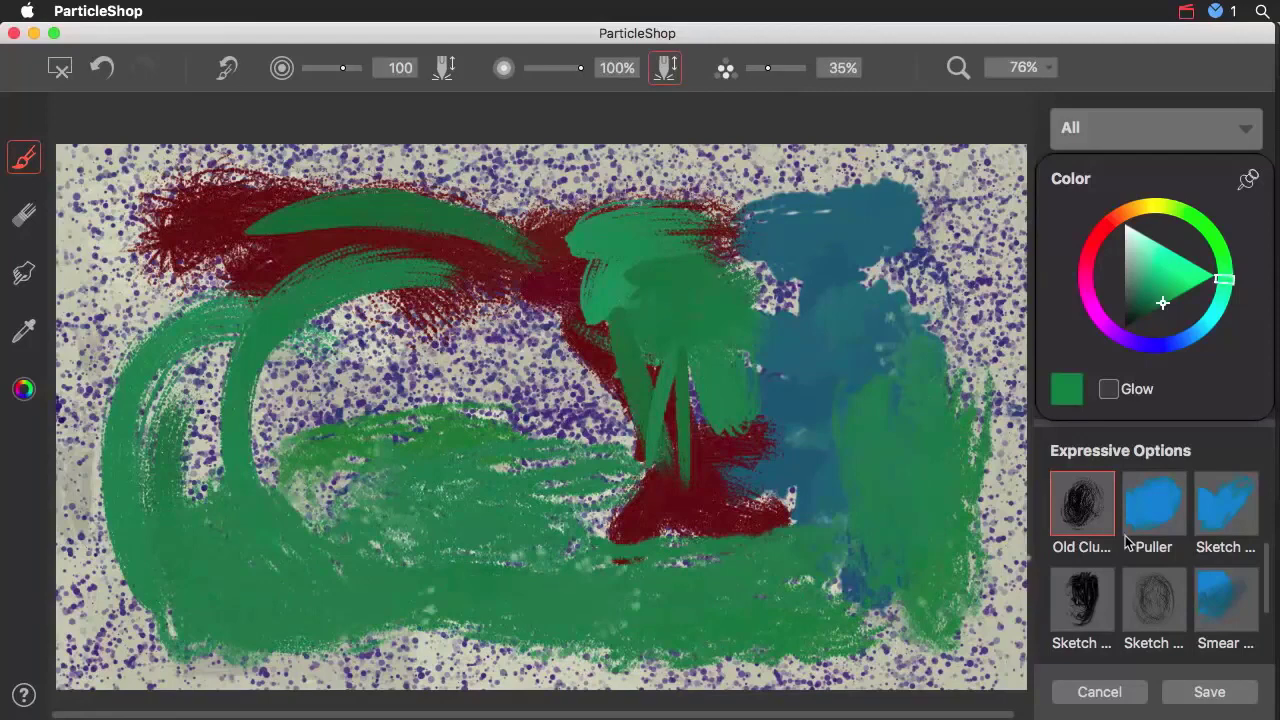
Add green Sketch Quick strokes over the teal area and across the middle left of the canvas.
left_click(1080, 600)
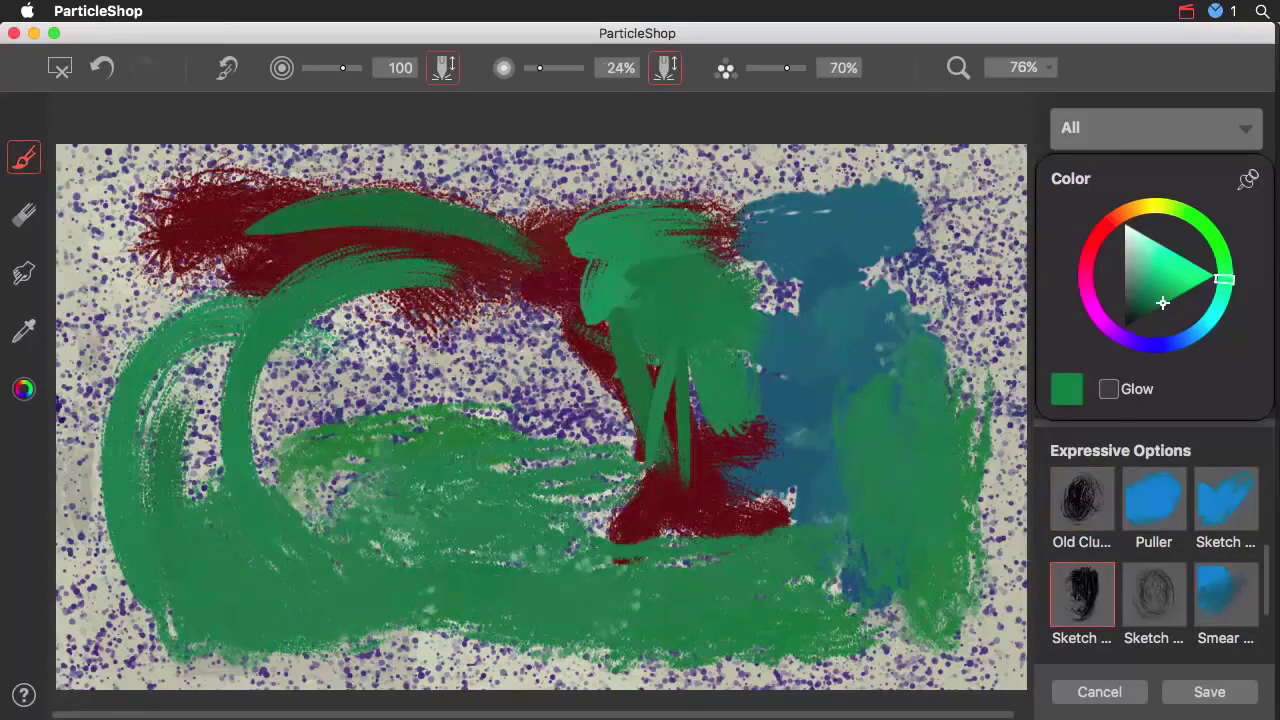
left_click_drag(770, 518, 740, 311)
left_click_drag(615, 255, 280, 370)
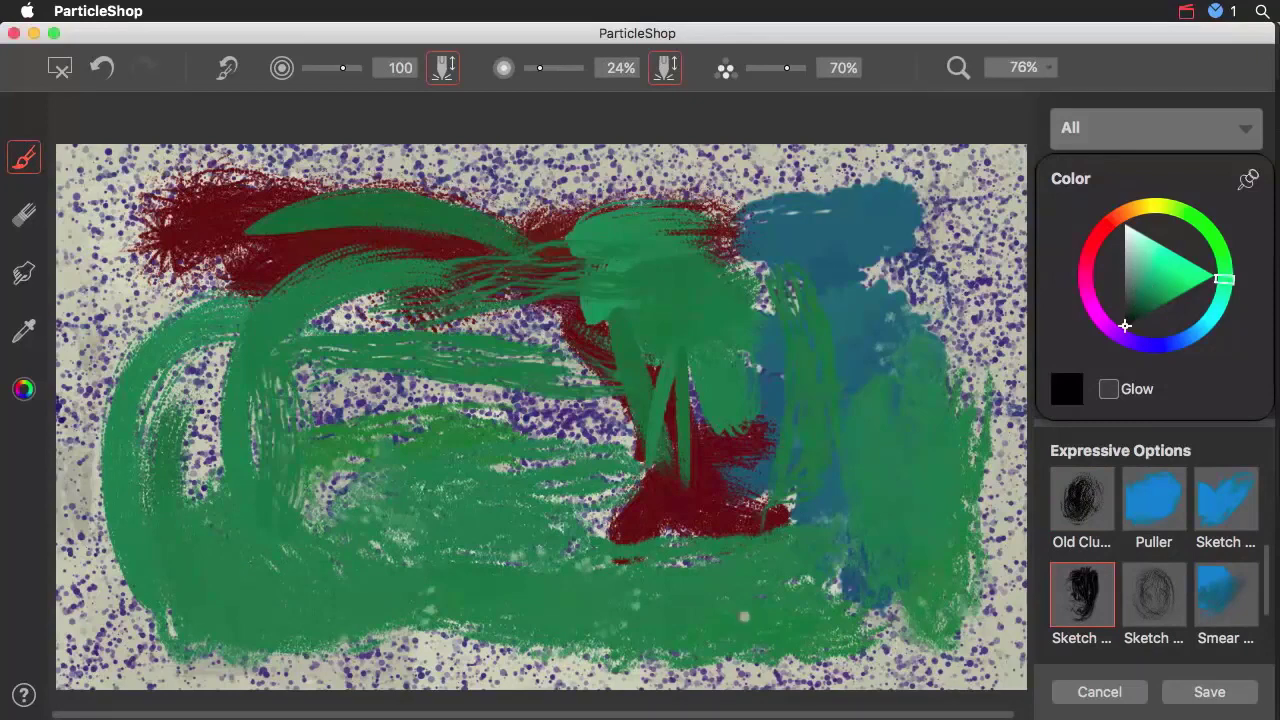
Draw overlapping black Sketch Quick strokes over the right half and finer Sketch Wisp strokes around the lower left.
mouse_move(760, 595)
left_mouse_down()
mouse_move(843, 498)
mouse_move(888, 384)
mouse_move(900, 290)
left_mouse_up()
mouse_move(868, 602)
left_mouse_down()
mouse_move(850, 452)
mouse_move(828, 380)
left_mouse_up()
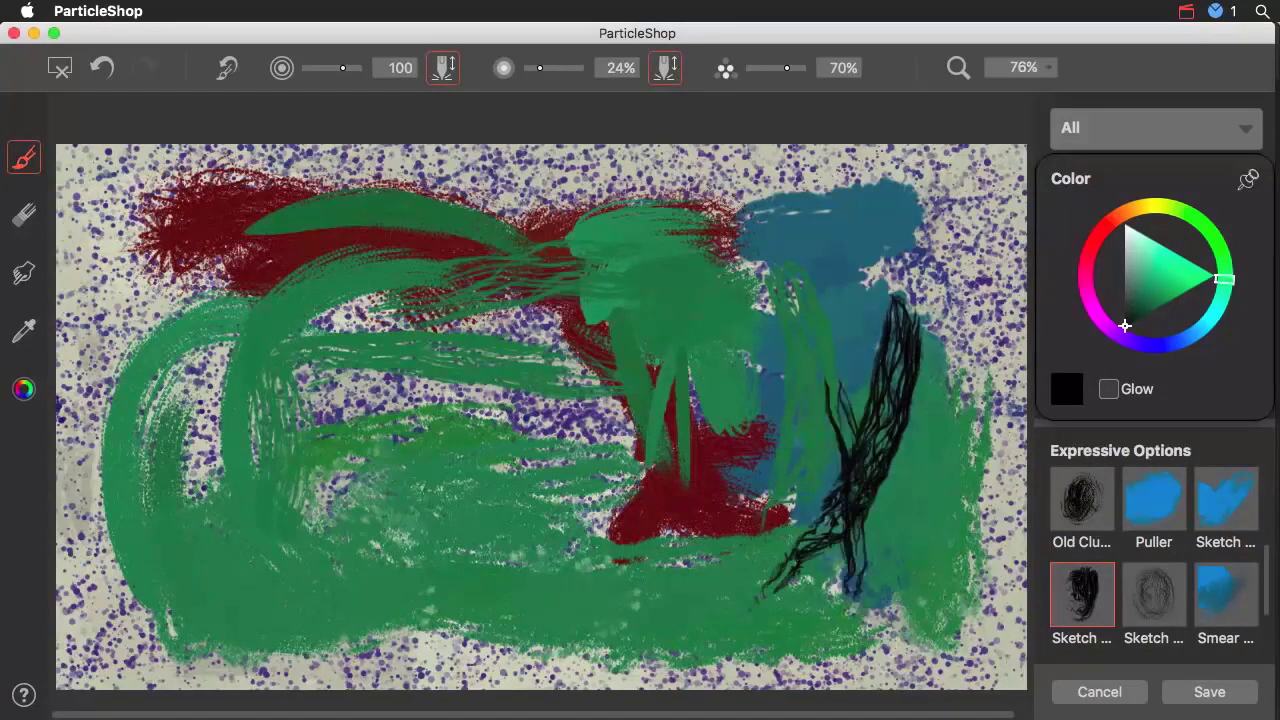
left_click_drag(760, 465, 828, 275)
left_click_drag(805, 355, 625, 335)
mouse_move(625, 325)
left_mouse_down()
mouse_move(800, 250)
mouse_move(862, 298)
left_mouse_up()
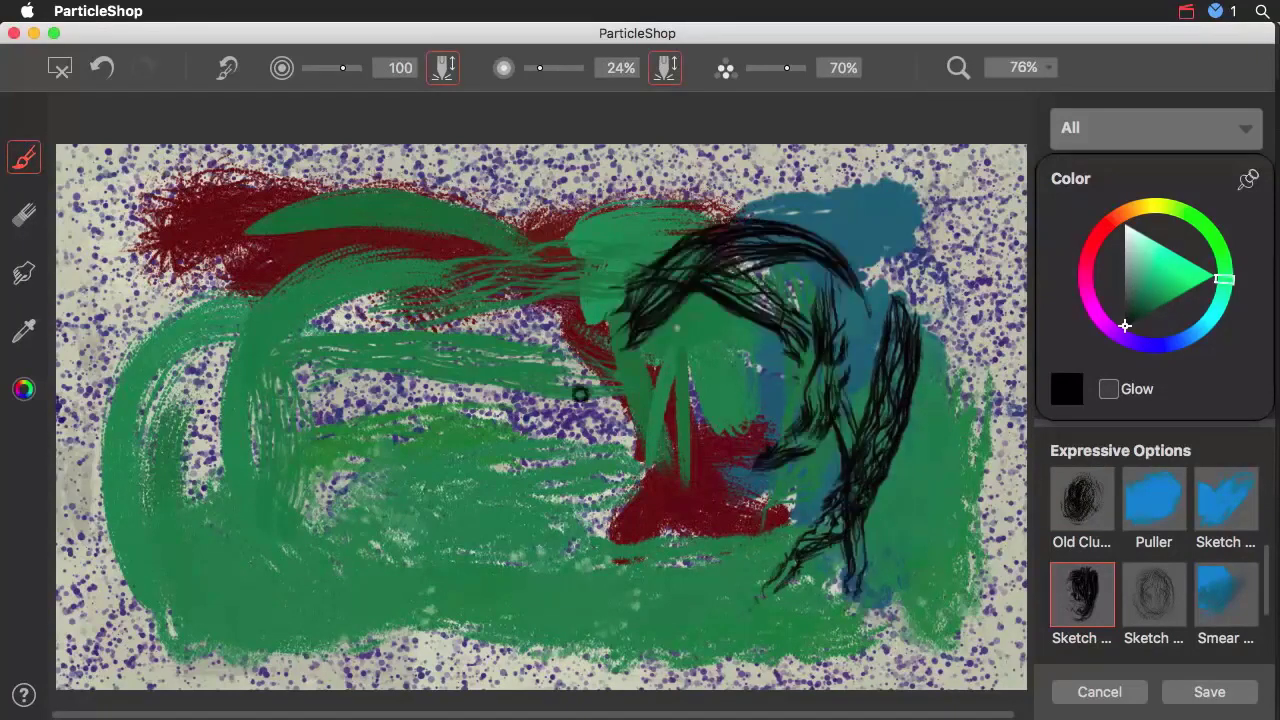
mouse_move(688, 338)
left_mouse_down()
mouse_move(708, 585)
mouse_move(458, 590)
mouse_move(540, 628)
mouse_move(696, 582)
left_mouse_up()
mouse_move(507, 378)
left_mouse_down()
mouse_move(676, 356)
mouse_move(762, 430)
mouse_move(830, 515)
left_mouse_up()
left_click_drag(945, 508, 858, 630)
left_click_drag(745, 560, 715, 660)
mouse_move(822, 630)
left_mouse_down()
mouse_move(827, 397)
mouse_move(787, 255)
mouse_move(772, 313)
mouse_move(612, 178)
left_mouse_up()
left_click_drag(172, 286, 114, 395)
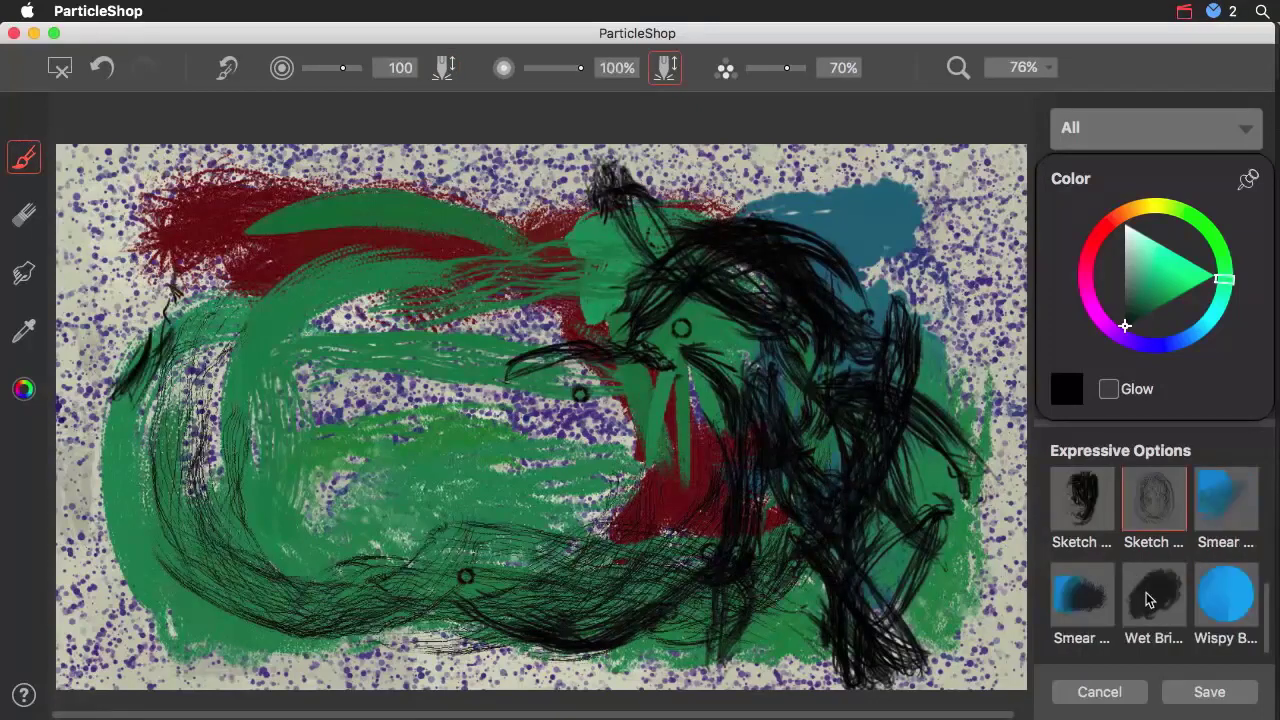
Paint light yellow-green Wet Bristle strokes around the whole composition, mixing them with the colors underneath.
left_click(1150, 602)
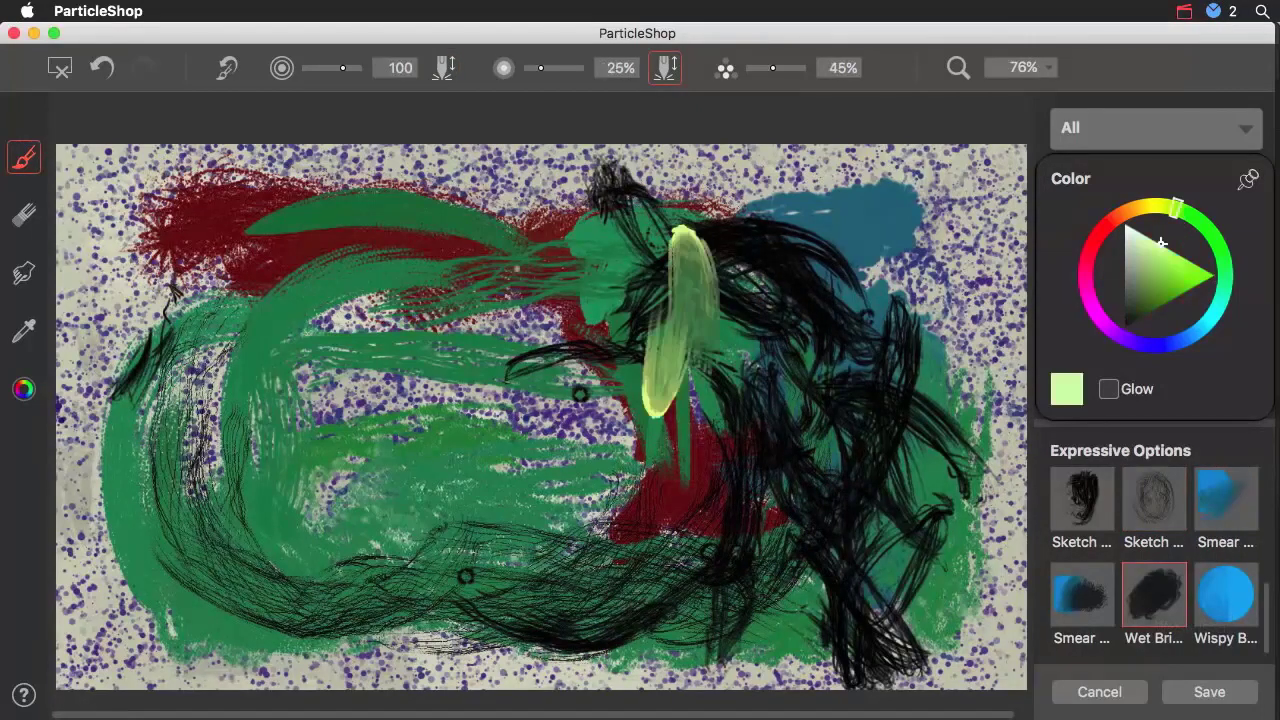
left_click_drag(410, 351, 466, 296)
left_click_drag(215, 352, 505, 262)
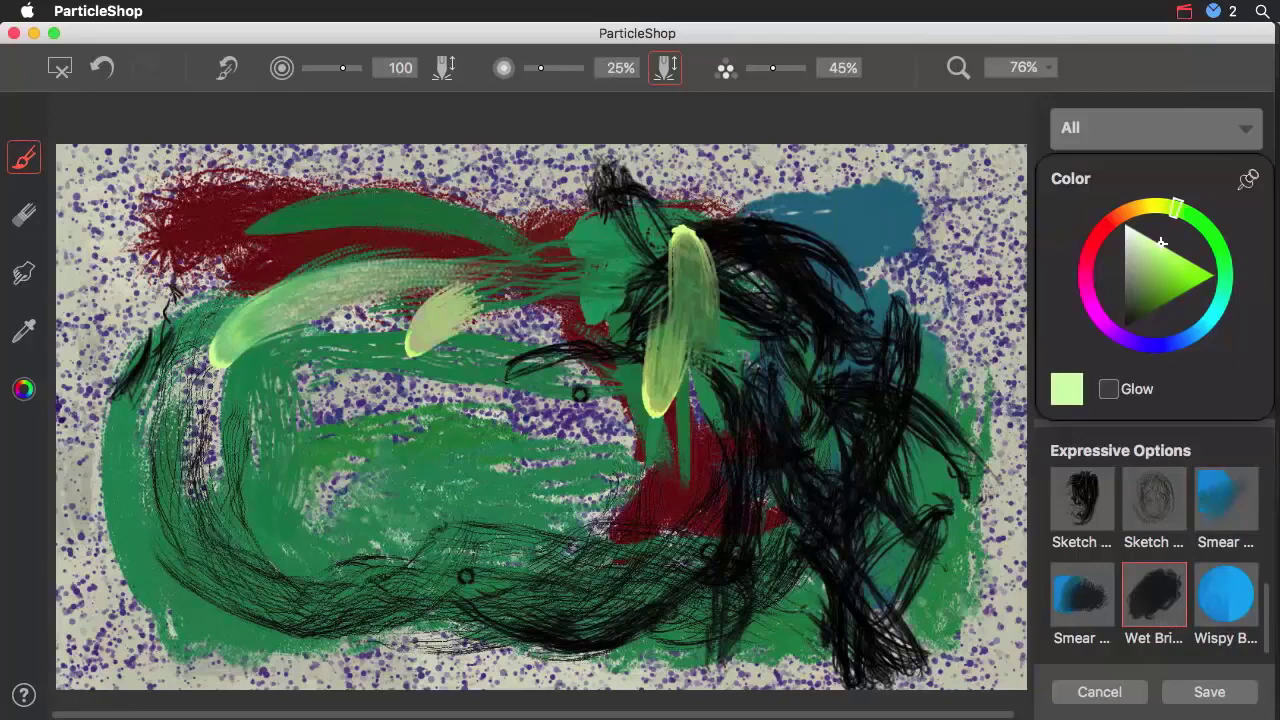
mouse_move(145, 365)
left_mouse_down()
mouse_move(245, 515)
mouse_move(275, 545)
left_mouse_up()
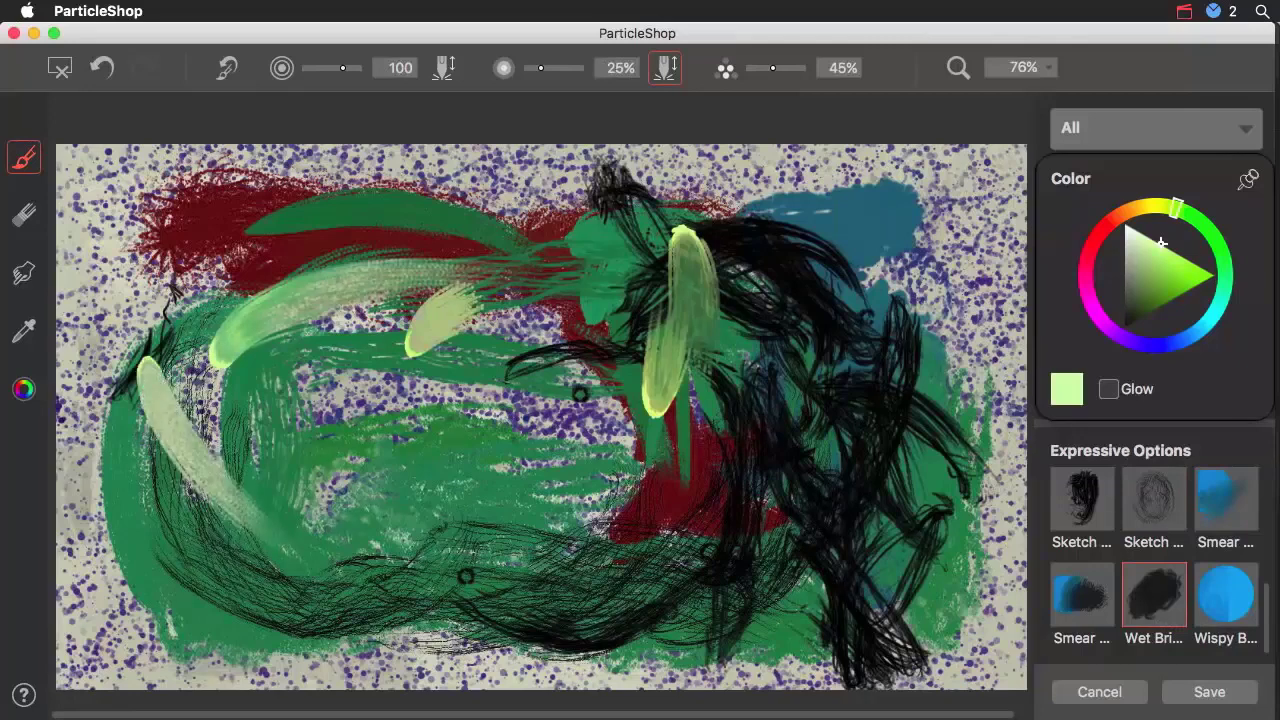
left_click_drag(945, 234, 790, 532)
left_click_drag(863, 268, 710, 640)
left_click_drag(805, 560, 618, 579)
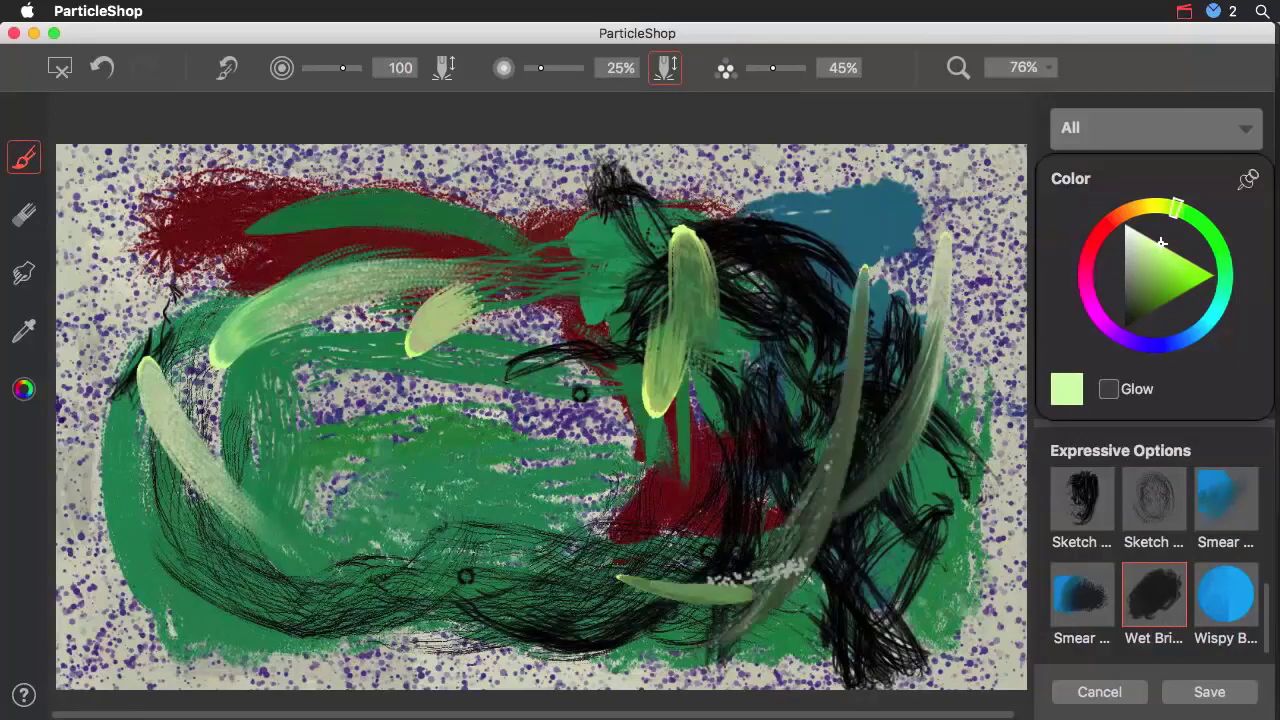
mouse_move(737, 470)
left_mouse_down()
mouse_move(753, 397)
mouse_move(829, 428)
left_mouse_up()
mouse_move(832, 308)
left_mouse_down()
mouse_move(811, 440)
mouse_move(760, 400)
left_mouse_up()
left_click_drag(662, 535, 750, 420)
left_click_drag(728, 400, 680, 585)
left_click_drag(240, 580, 555, 568)
left_click_drag(190, 640, 280, 548)
left_click_drag(135, 410, 165, 555)
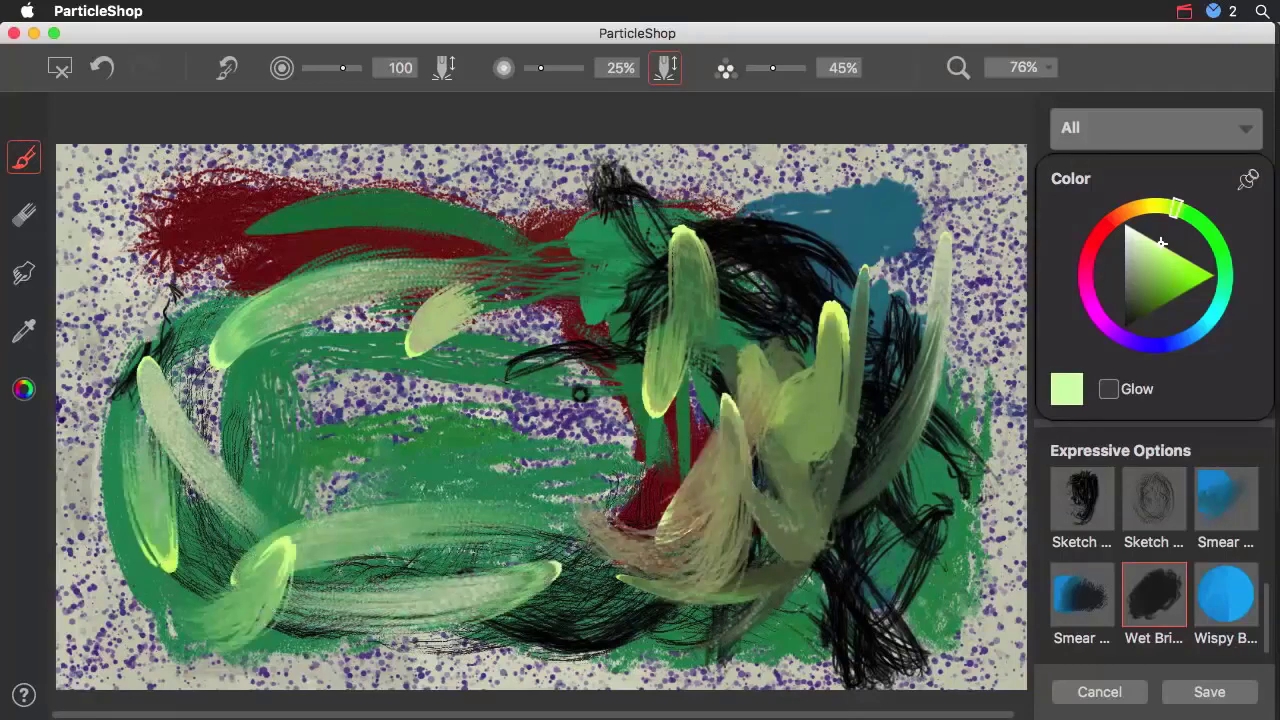
left_click_drag(110, 215, 155, 335)
left_click_drag(188, 225, 315, 308)
left_click_drag(255, 230, 490, 255)
left_click_drag(350, 228, 500, 240)
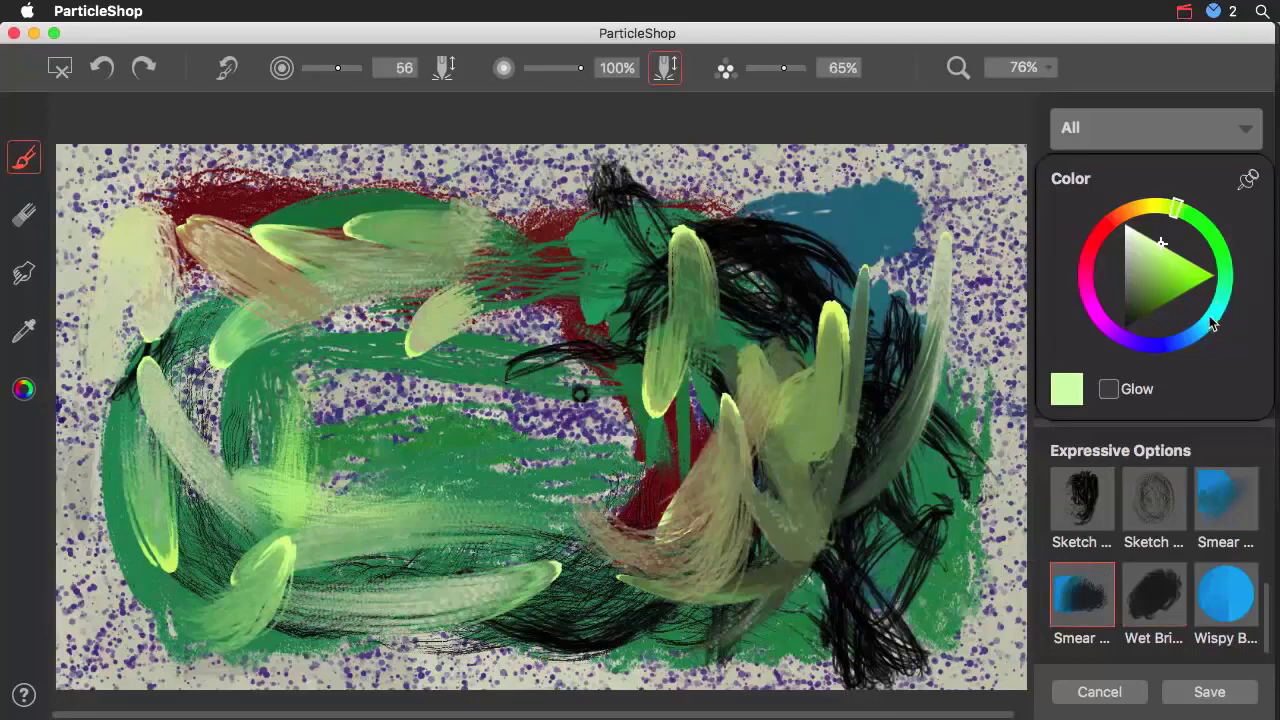
Set the color to light cyan and smear it in strokes around the whole composition with the Smear Paint brush.
left_click(1208, 322)
left_click_drag(752, 255, 766, 365)
mouse_move(808, 232)
left_mouse_down()
mouse_move(808, 440)
mouse_move(830, 398)
left_mouse_up()
left_click_drag(762, 256, 610, 260)
left_click_drag(700, 258, 510, 265)
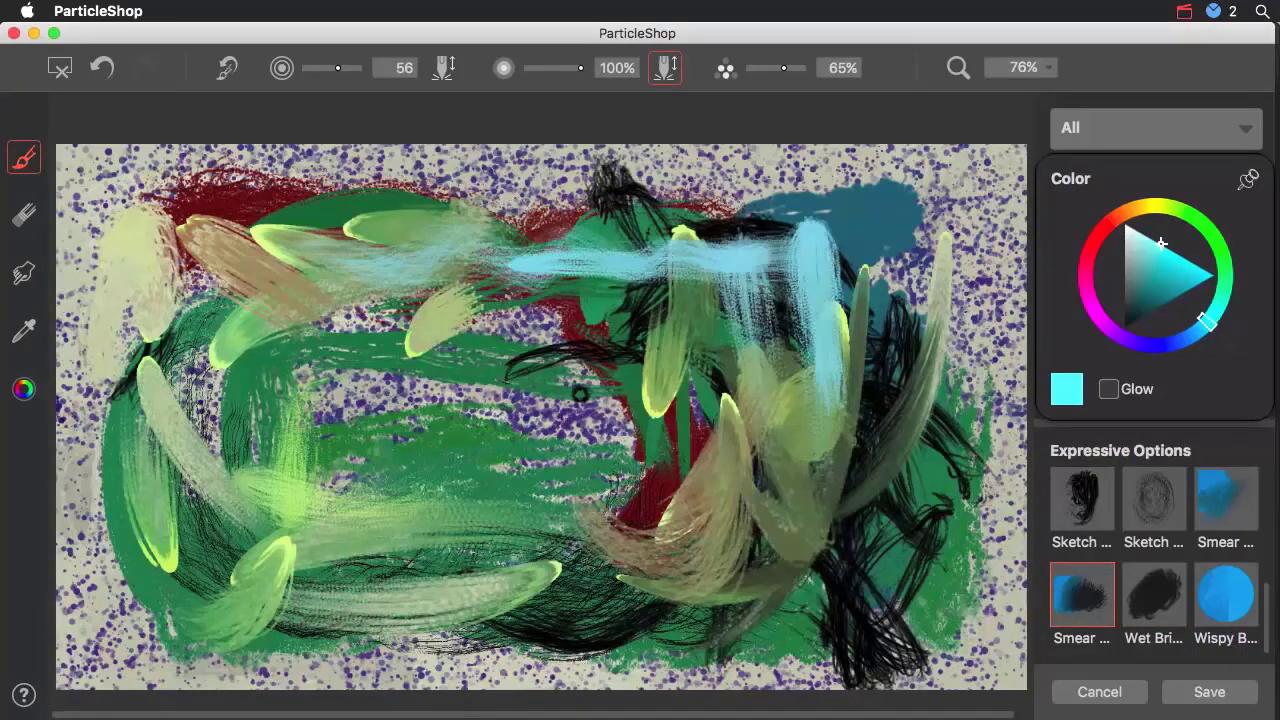
left_click_drag(845, 225, 870, 440)
left_click_drag(905, 265, 822, 540)
mouse_move(818, 436)
left_mouse_down()
mouse_move(880, 462)
mouse_move(792, 550)
left_mouse_up()
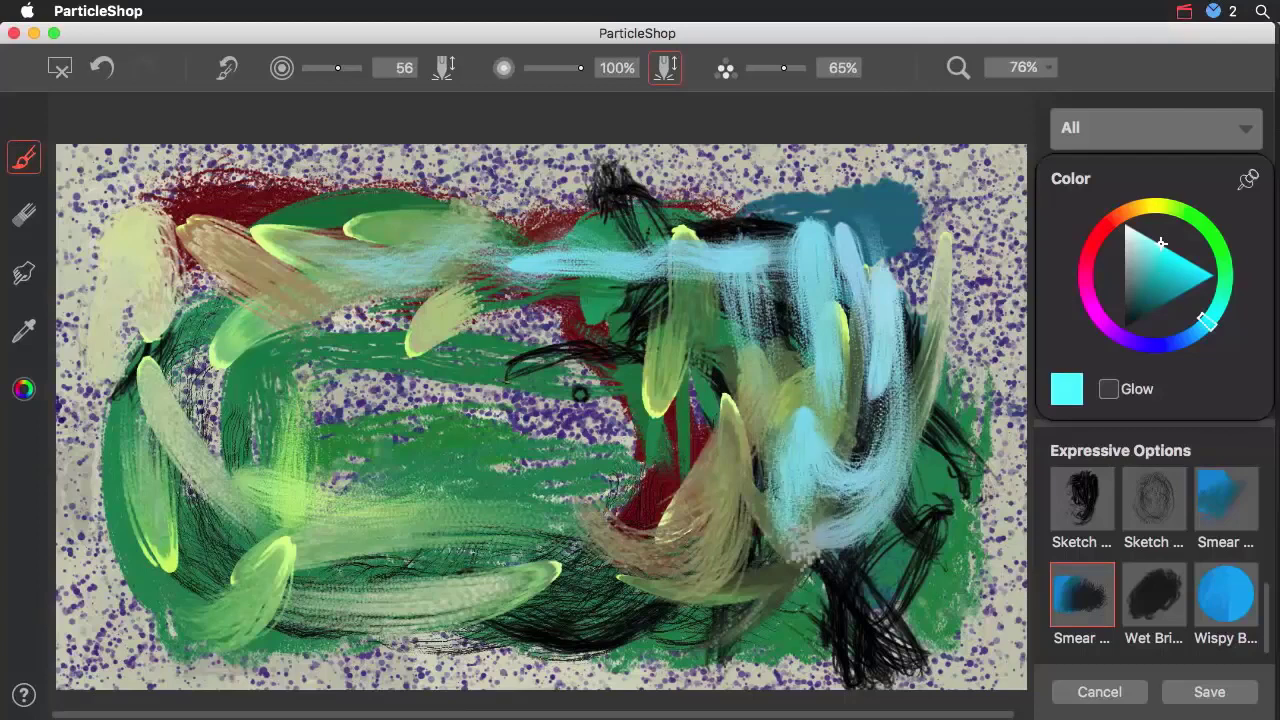
mouse_move(770, 460)
left_mouse_down()
mouse_move(745, 595)
mouse_move(880, 565)
mouse_move(565, 598)
mouse_move(290, 585)
mouse_move(150, 330)
mouse_move(210, 285)
mouse_move(600, 235)
left_mouse_up()
left_click_drag(585, 352, 612, 530)
left_click_drag(541, 448, 550, 560)
left_click_drag(550, 560, 484, 460)
left_click_drag(476, 527, 340, 560)
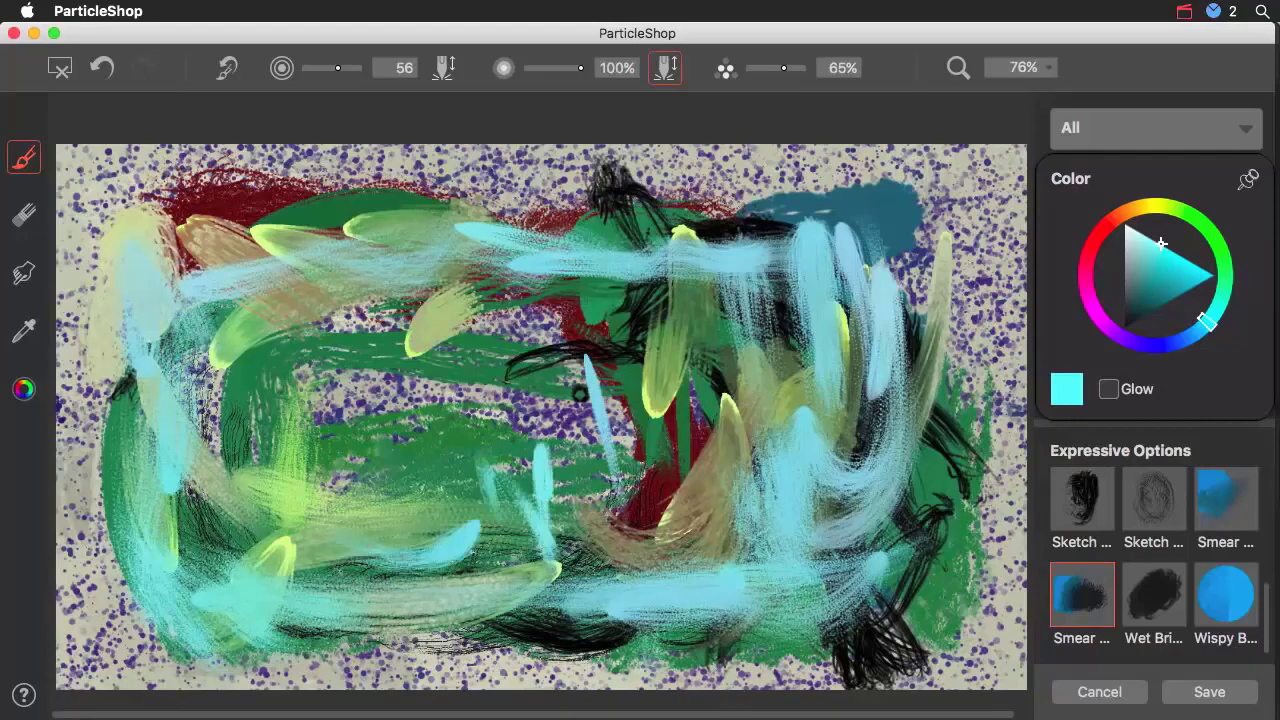
left_click_drag(620, 546, 735, 566)
mouse_move(390, 544)
left_mouse_down()
mouse_move(310, 565)
mouse_move(262, 530)
left_mouse_up()
left_click_drag(243, 462, 225, 355)
left_click_drag(297, 410, 325, 305)
mouse_move(365, 392)
left_mouse_down()
mouse_move(500, 318)
mouse_move(700, 325)
left_mouse_up()
left_click_drag(718, 384, 890, 250)
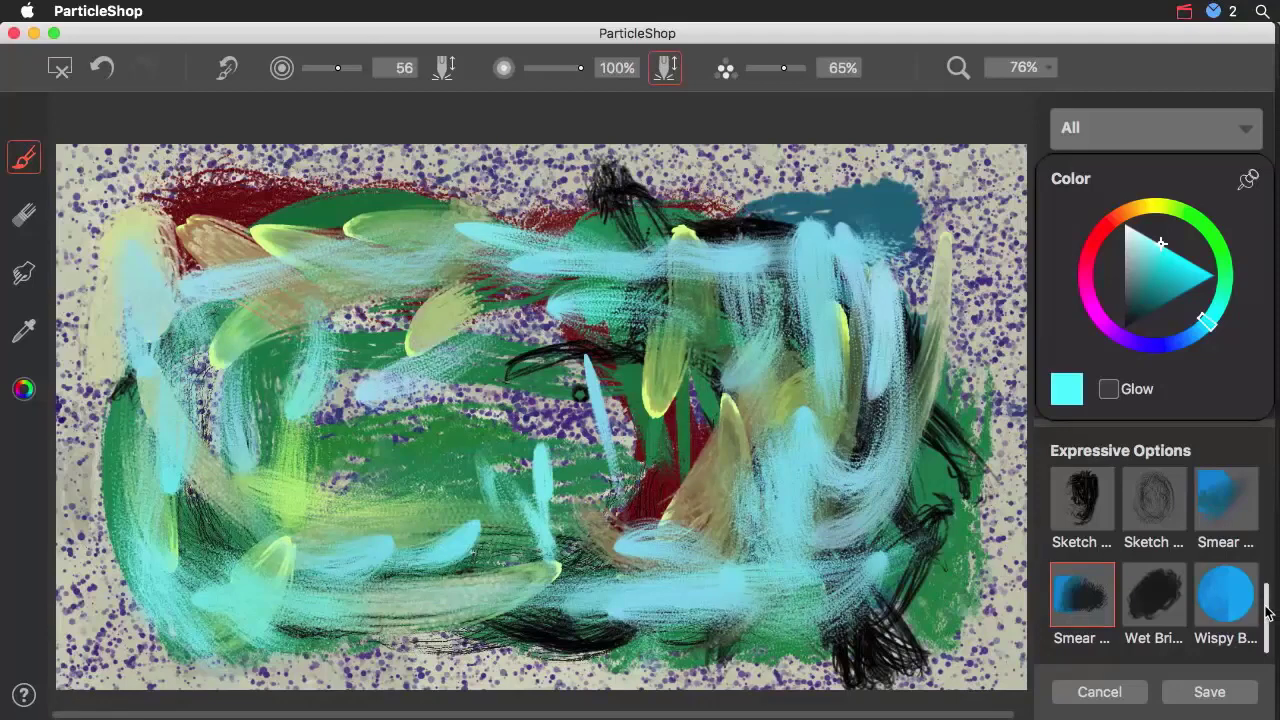
Pull and blend the paint across the middle and right side of the canvas with the Puller brush.
left_click_drag(1268, 612, 1275, 483)
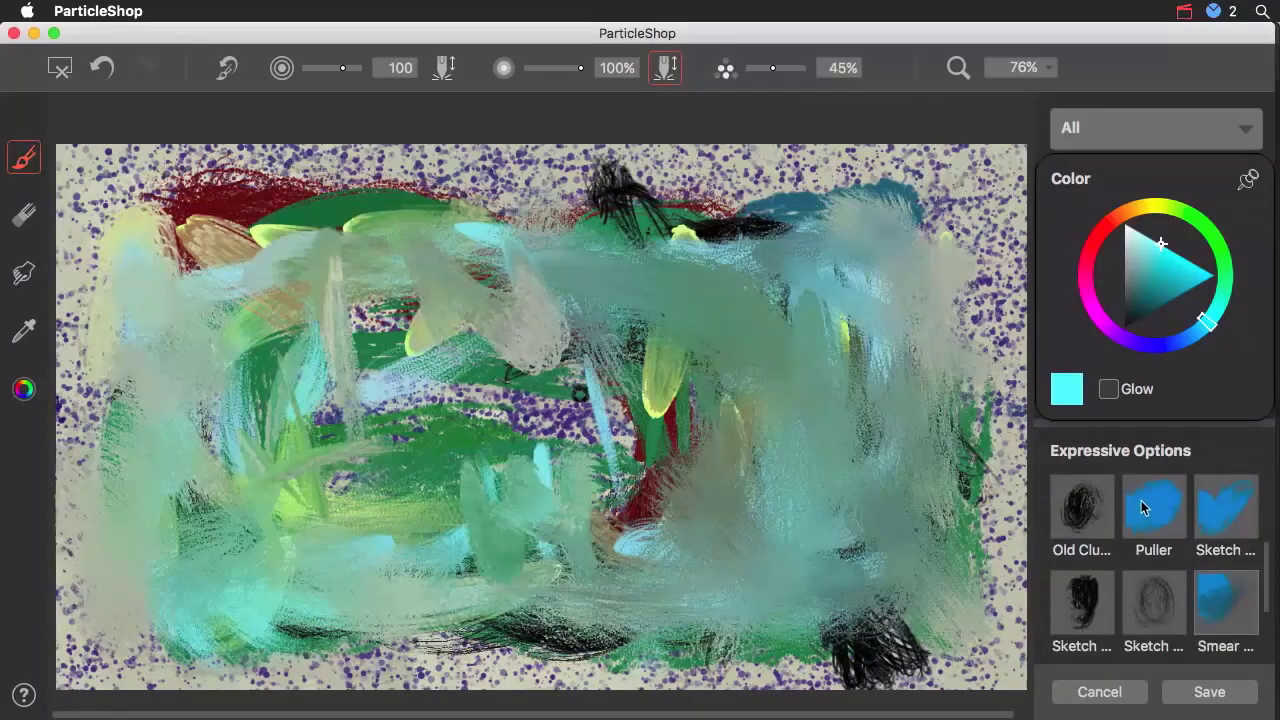
left_click(1154, 506)
mouse_move(866, 390)
left_mouse_down()
mouse_move(700, 200)
mouse_move(245, 250)
mouse_move(345, 425)
left_mouse_up()
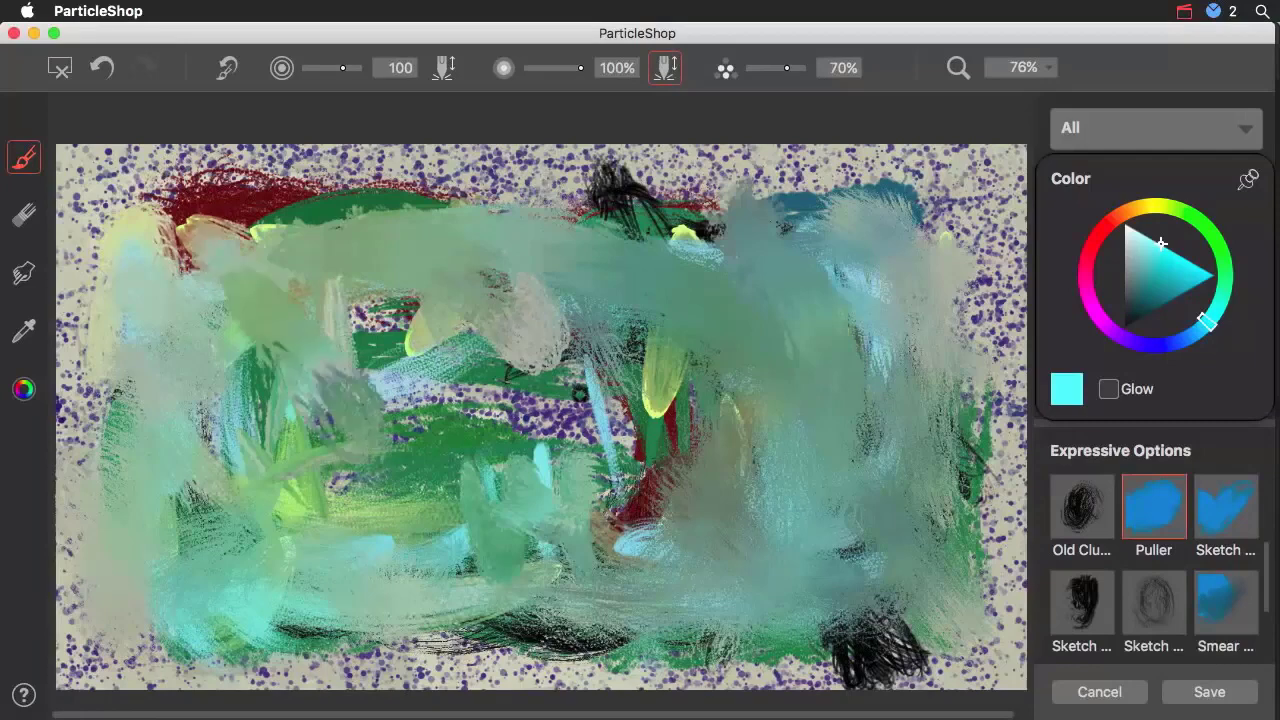
mouse_move(430, 385)
left_mouse_down()
mouse_move(480, 500)
mouse_move(540, 565)
left_mouse_up()
left_click_drag(510, 360, 640, 500)
mouse_move(640, 385)
left_mouse_down()
mouse_move(715, 500)
mouse_move(630, 550)
left_mouse_up()
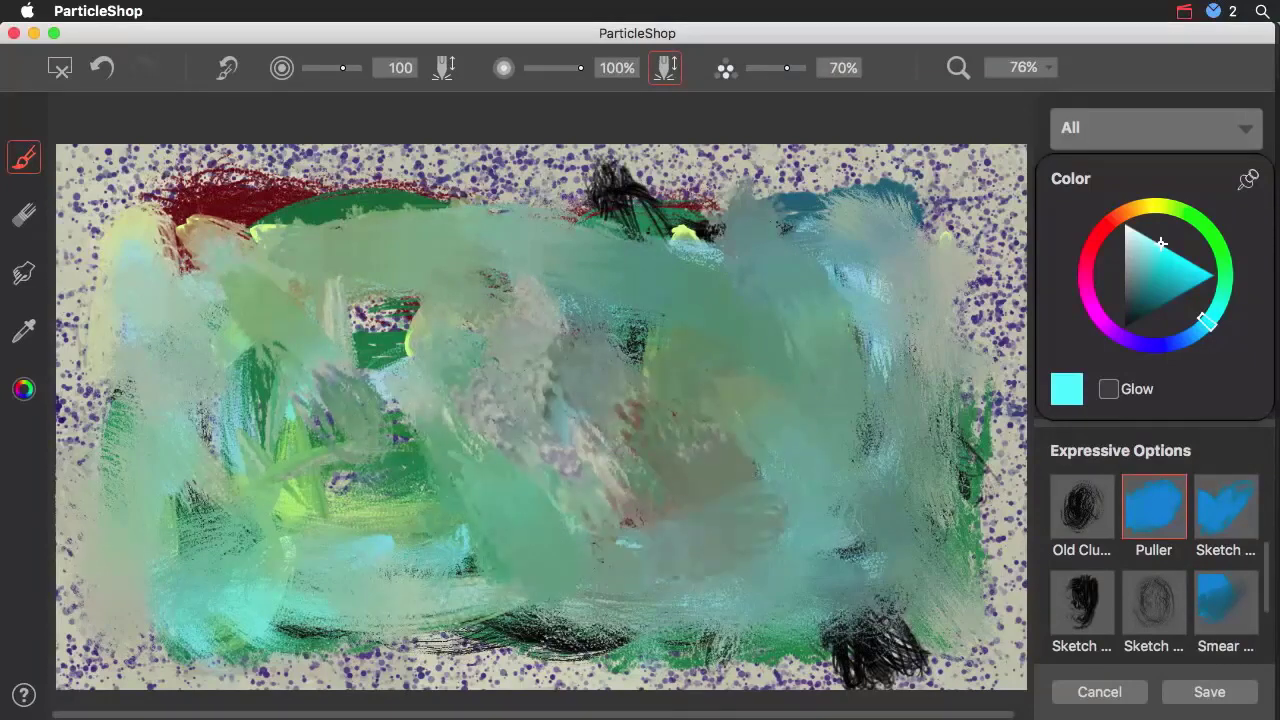
left_click_drag(890, 465, 950, 585)
left_click_drag(830, 610, 750, 605)
left_click_drag(865, 305, 950, 420)
Soften the upper and left areas of the painting with the Wispy Blend brush.
scroll(1154, 580, "down", 2)
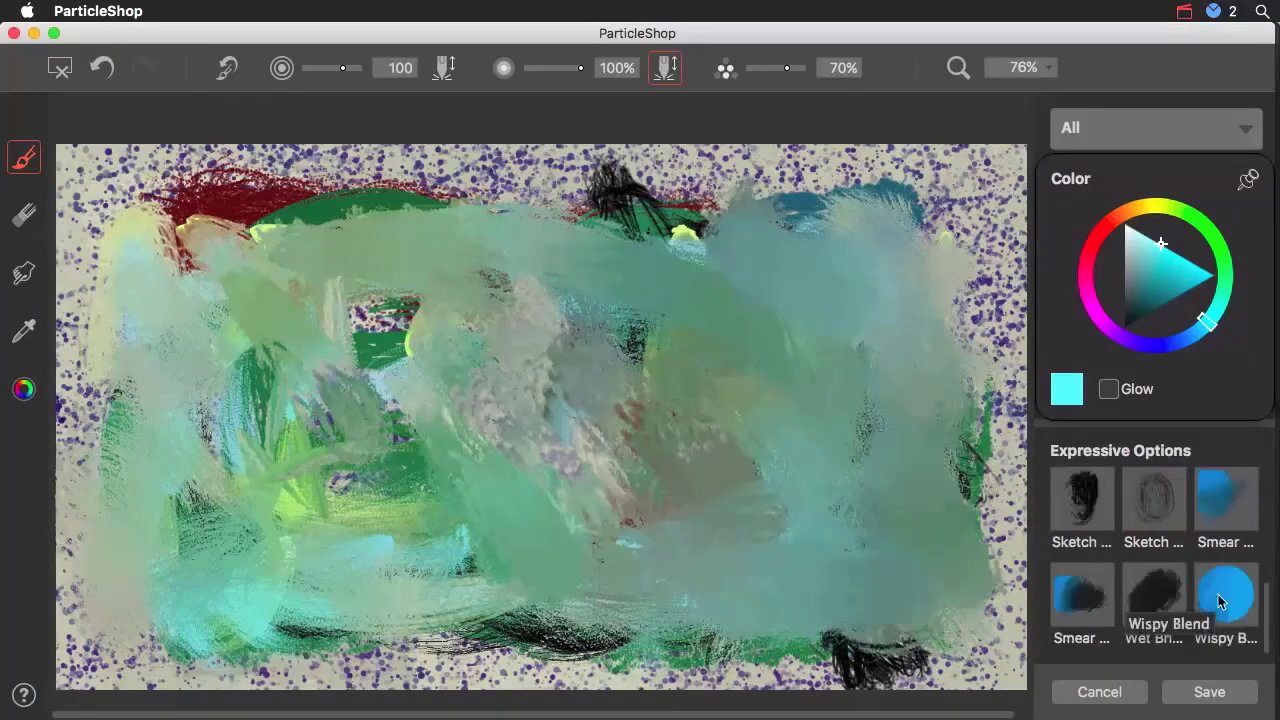
left_click(1226, 595)
mouse_move(690, 225)
left_mouse_down()
mouse_move(578, 222)
mouse_move(705, 215)
mouse_move(240, 215)
mouse_move(295, 285)
mouse_move(320, 180)
mouse_move(290, 255)
mouse_move(322, 292)
mouse_move(415, 330)
mouse_move(395, 360)
mouse_move(338, 345)
mouse_move(460, 470)
left_mouse_up()
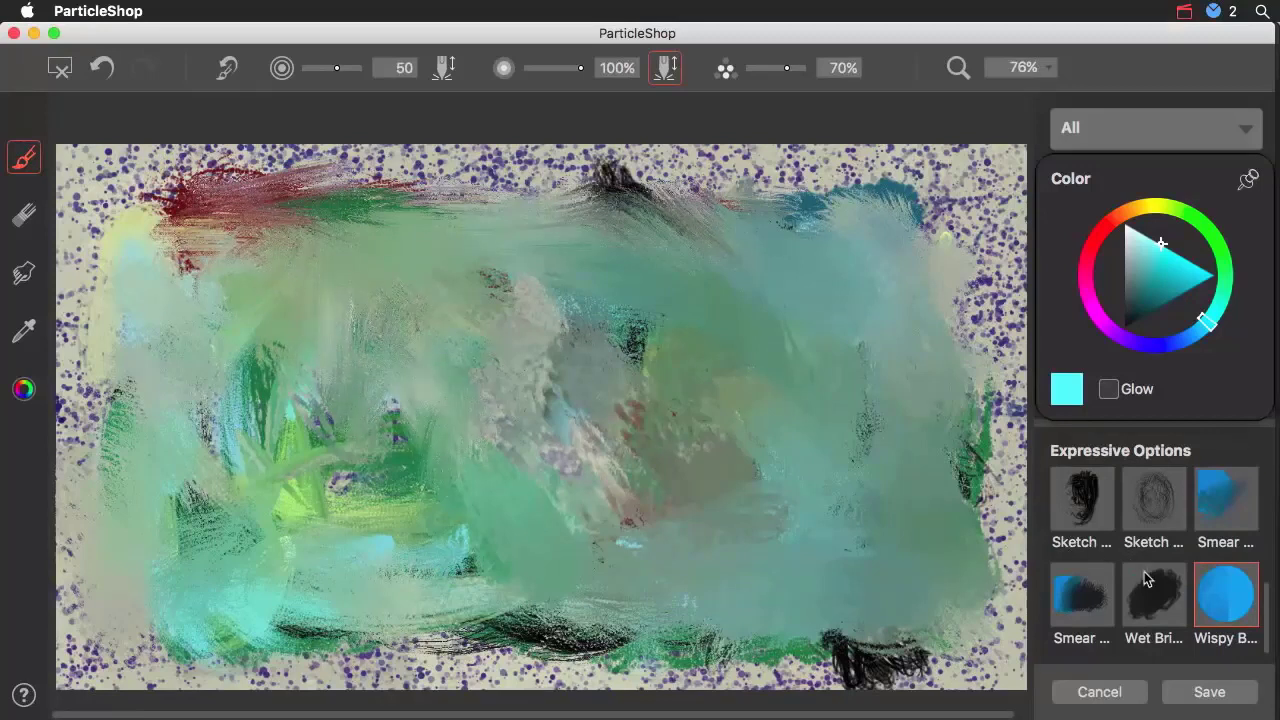
Blend the colors and the speckled border across the whole canvas with the Smear Blend brush.
left_click(1222, 507)
mouse_move(945, 236)
left_mouse_down()
mouse_move(722, 246)
mouse_move(868, 250)
mouse_move(928, 536)
mouse_move(915, 634)
mouse_move(640, 590)
mouse_move(770, 370)
mouse_move(570, 500)
mouse_move(585, 405)
mouse_move(380, 600)
mouse_move(104, 210)
mouse_move(472, 202)
mouse_move(607, 248)
mouse_move(1000, 220)
mouse_move(930, 500)
mouse_move(700, 650)
mouse_move(210, 580)
mouse_move(329, 443)
mouse_move(343, 371)
mouse_move(290, 460)
left_mouse_up()
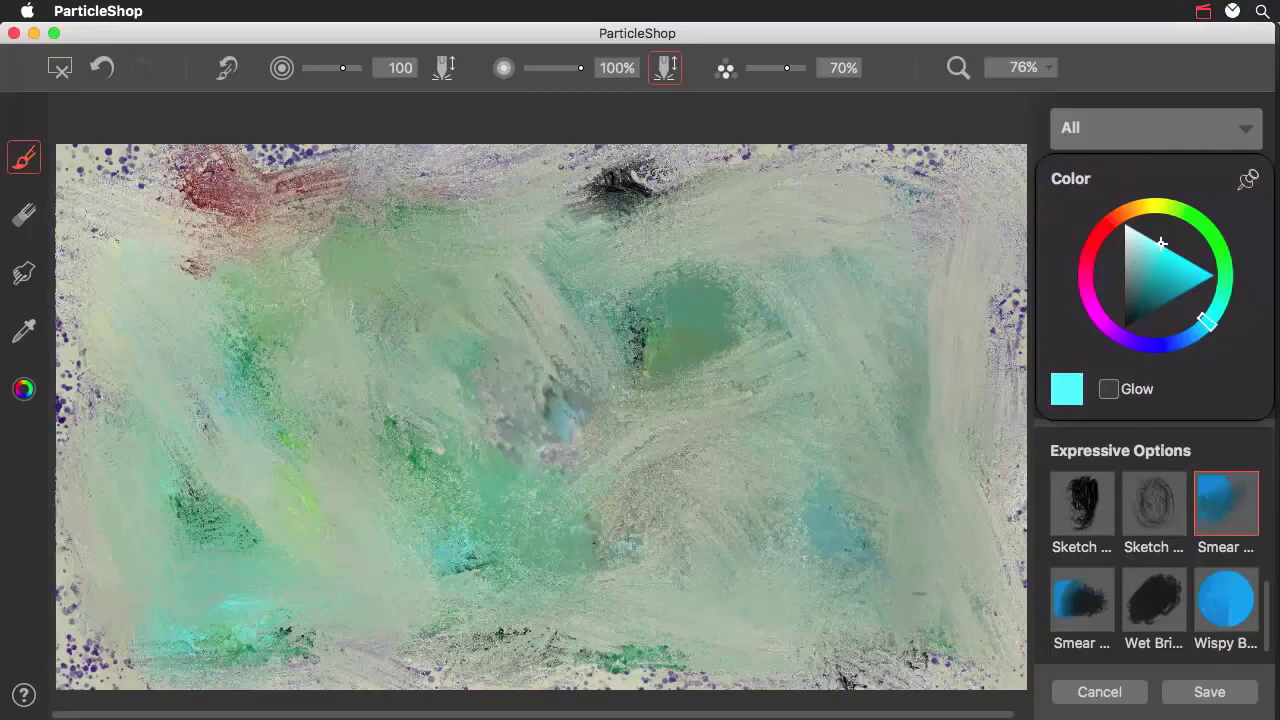
Save only the brushstrokes back to Photoshop and toggle the ParticleShop layer's visibility to compare it with the background.
left_click(1209, 692)
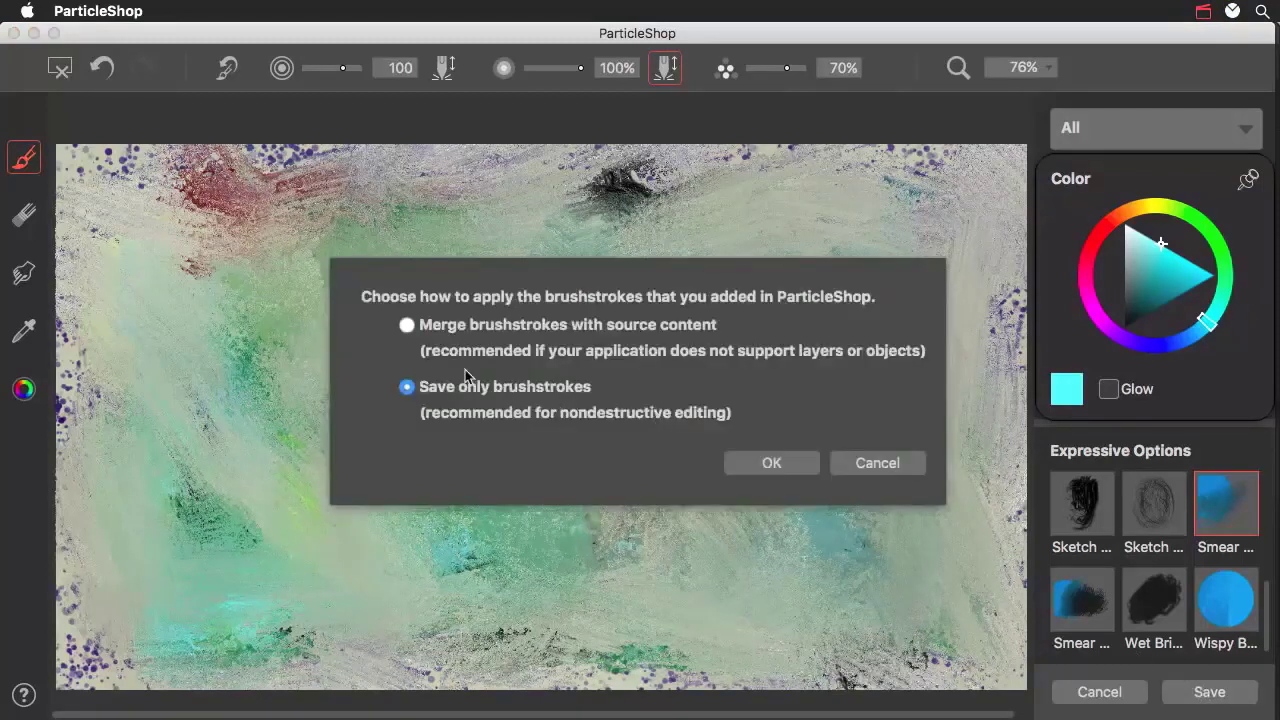
left_click(771, 463)
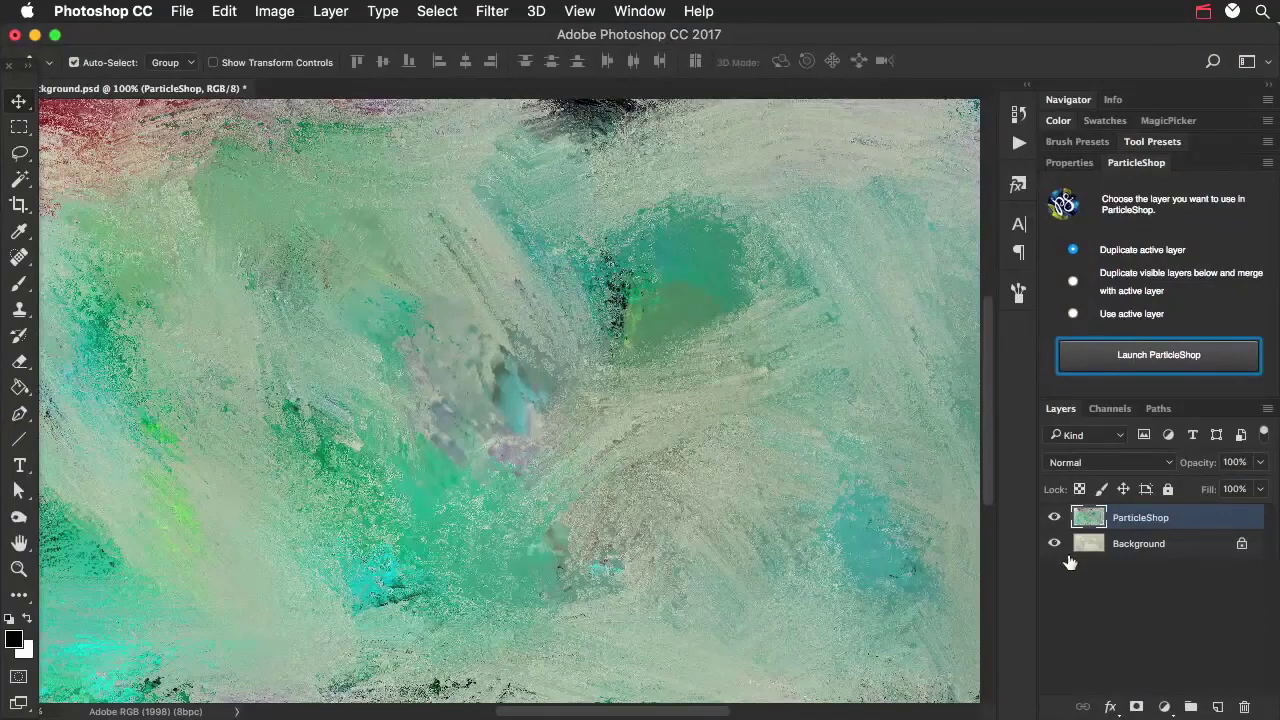
left_click(1053, 518)
left_click(1053, 518)
left_click(1053, 518)
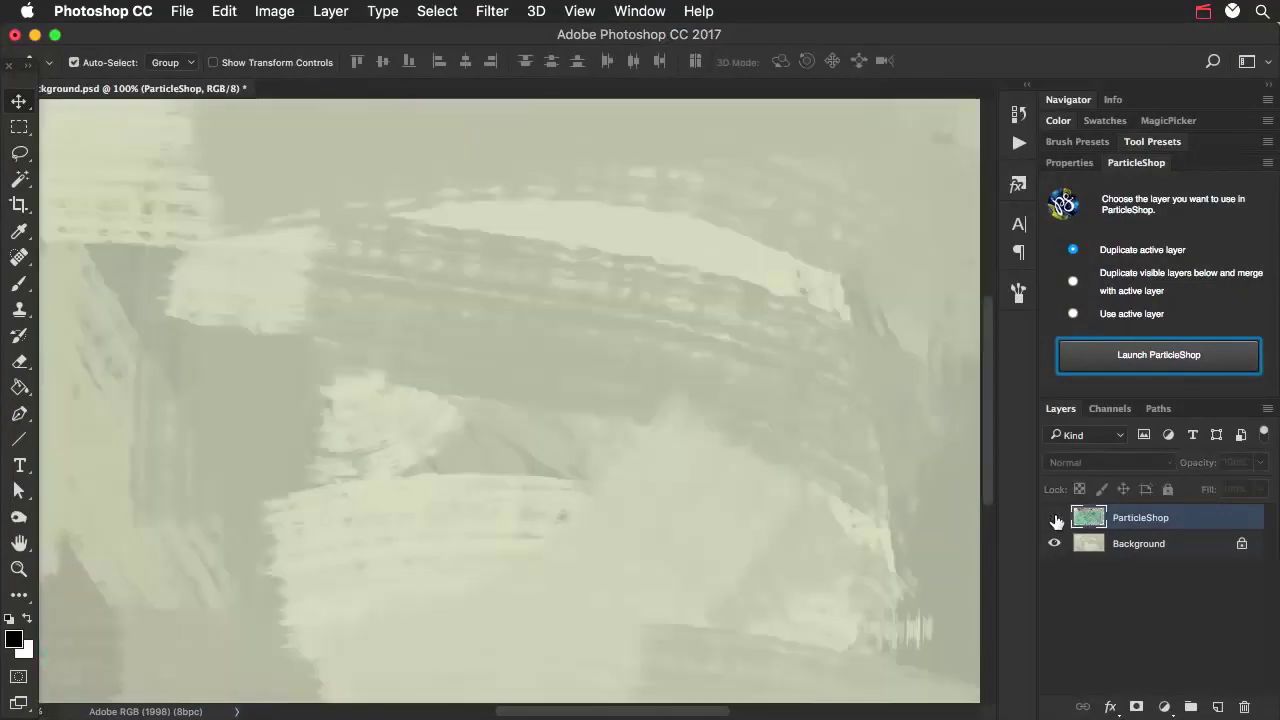
left_click(1054, 518)
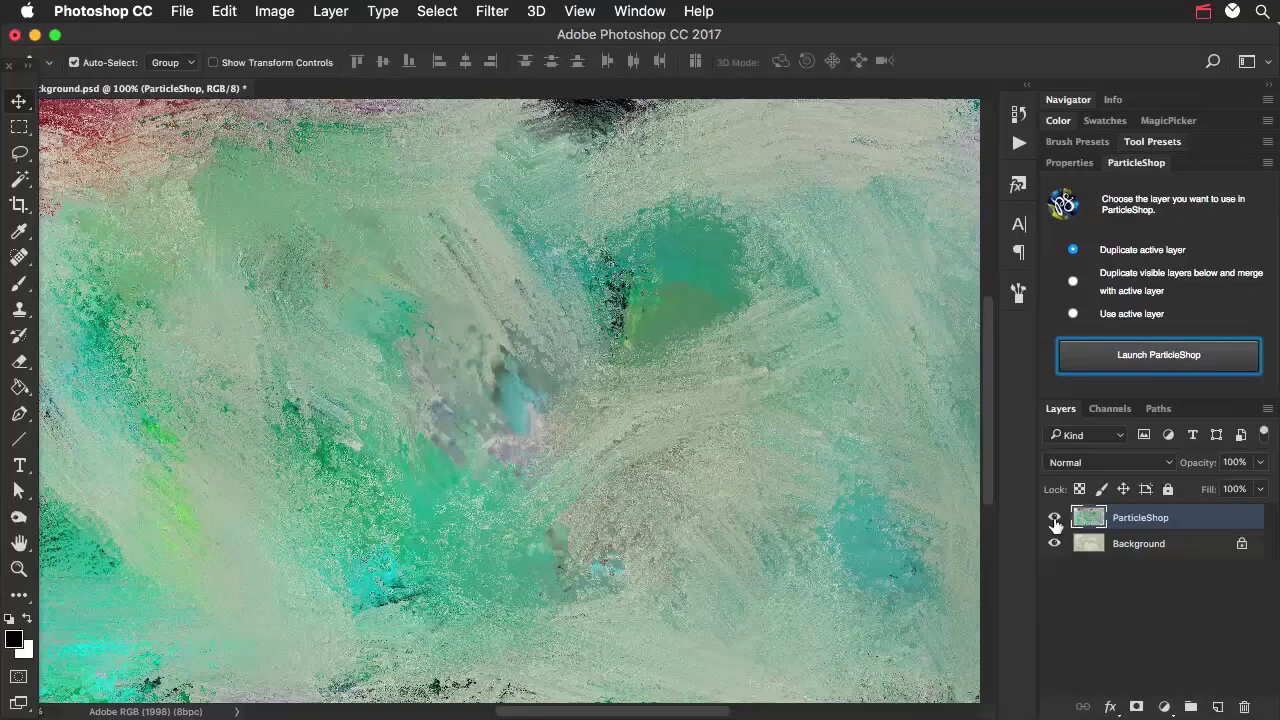
Relaunch ParticleShop on a duplicate of the active layer and sketch a vase's body, neck and rim in black with the first Sketch brush.
left_click(1133, 362)
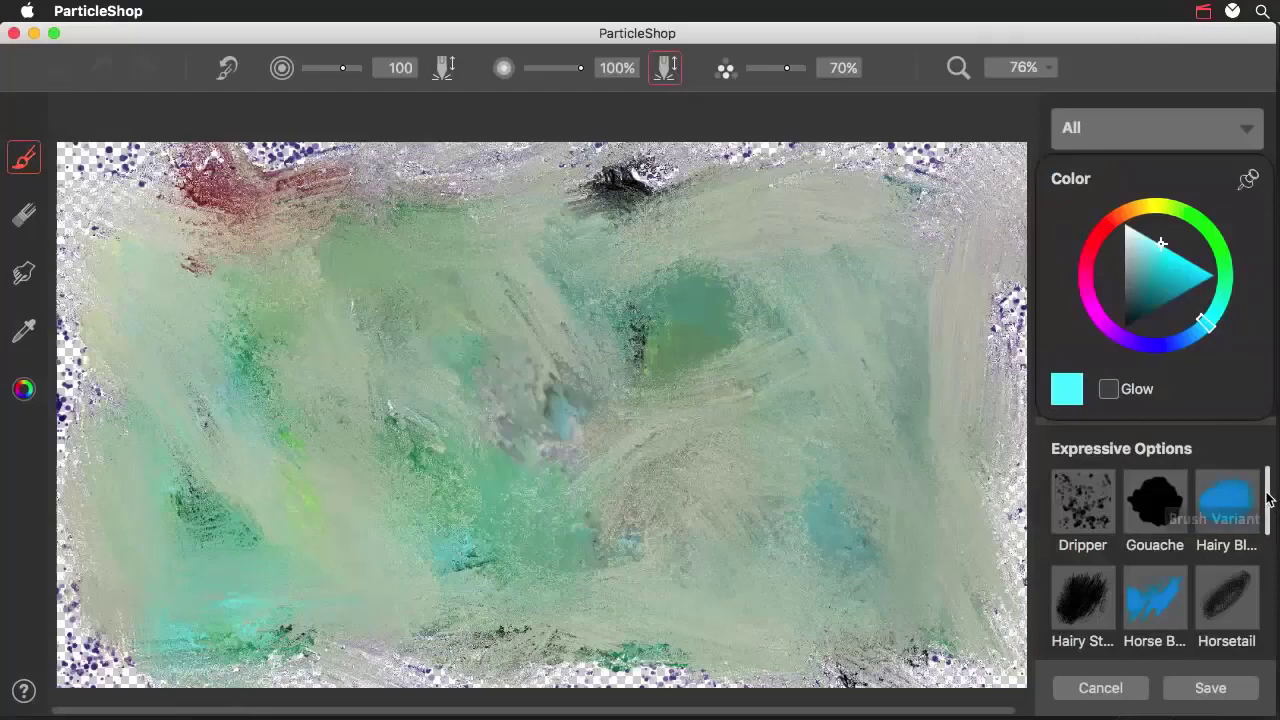
left_click_drag(1267, 512, 1268, 625)
left_click(1090, 497)
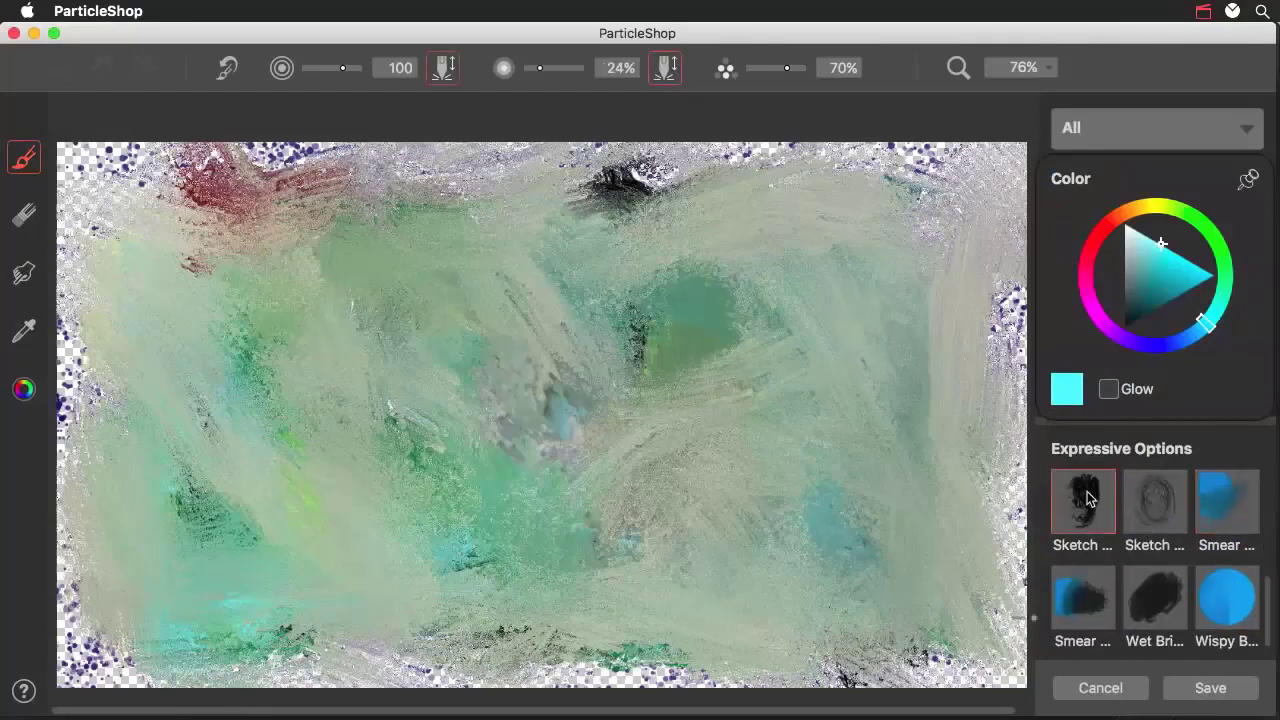
left_click_drag(1144, 312, 1124, 326)
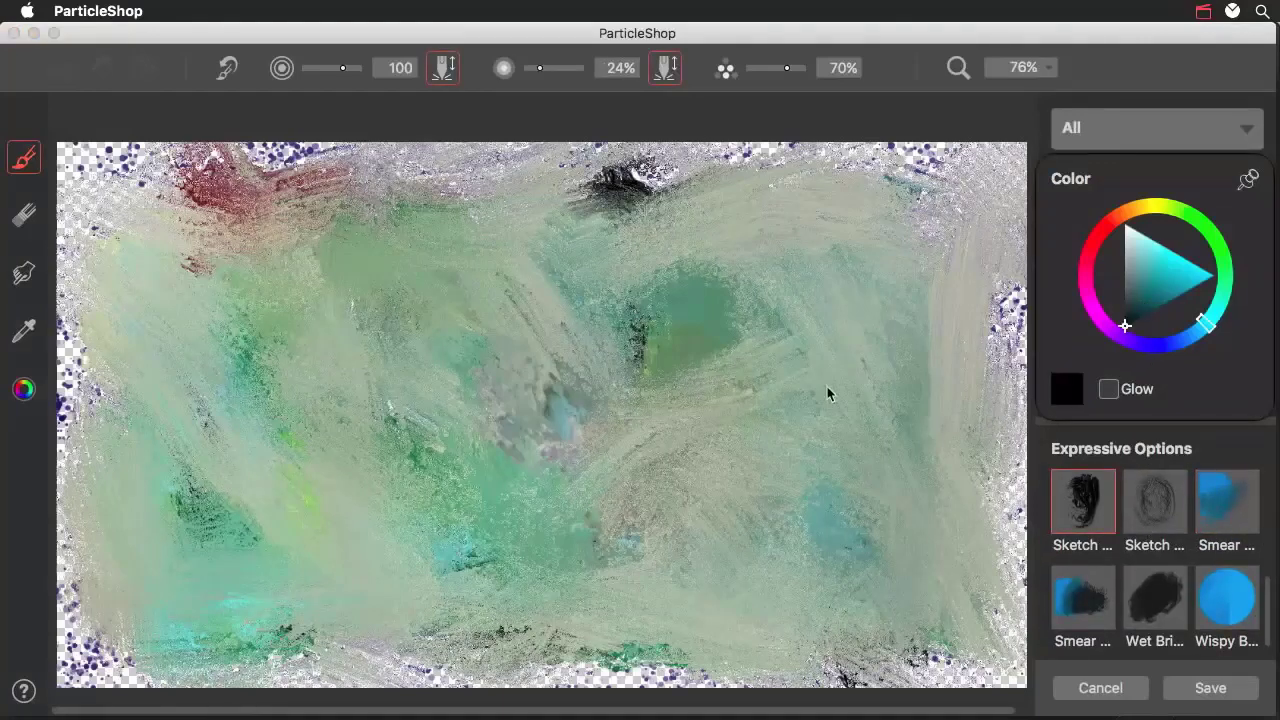
mouse_move(655, 395)
left_mouse_down()
mouse_move(684, 600)
mouse_move(460, 583)
mouse_move(505, 405)
mouse_move(480, 448)
left_mouse_up()
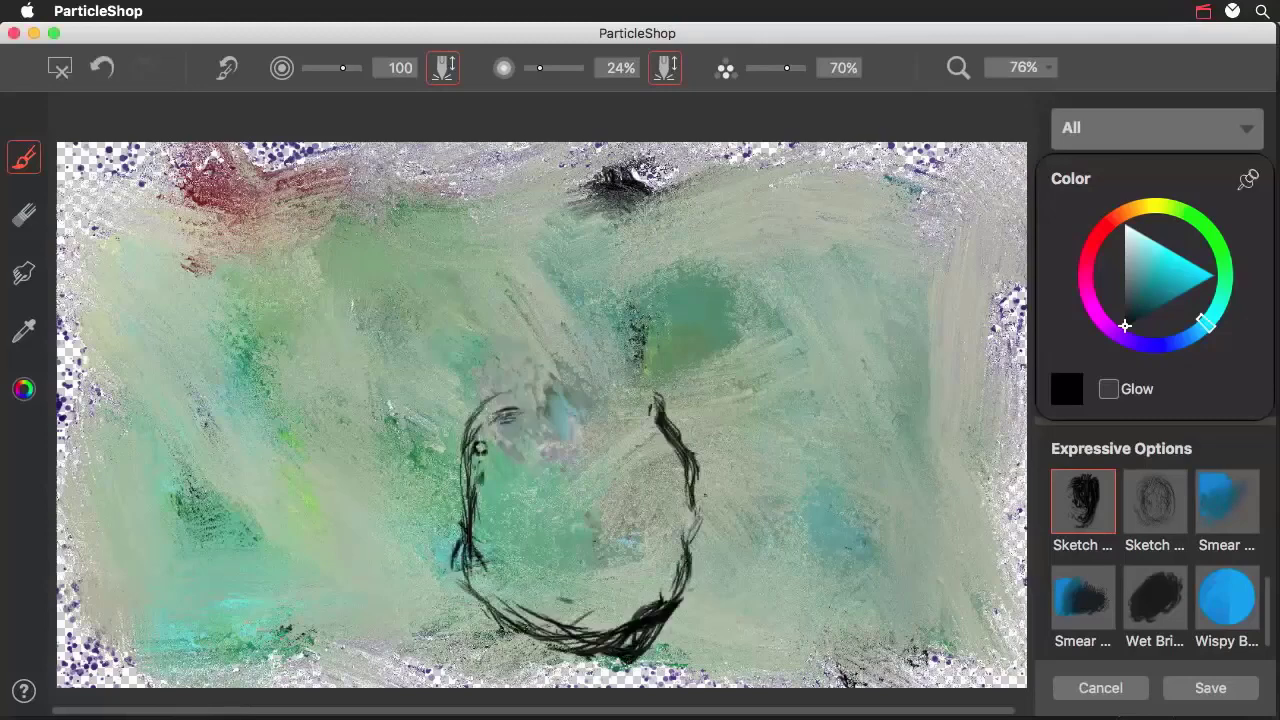
left_click_drag(621, 420, 620, 342)
mouse_move(540, 390)
left_mouse_down()
mouse_move(473, 331)
mouse_move(694, 352)
left_mouse_up()
left_click_drag(536, 300, 452, 345)
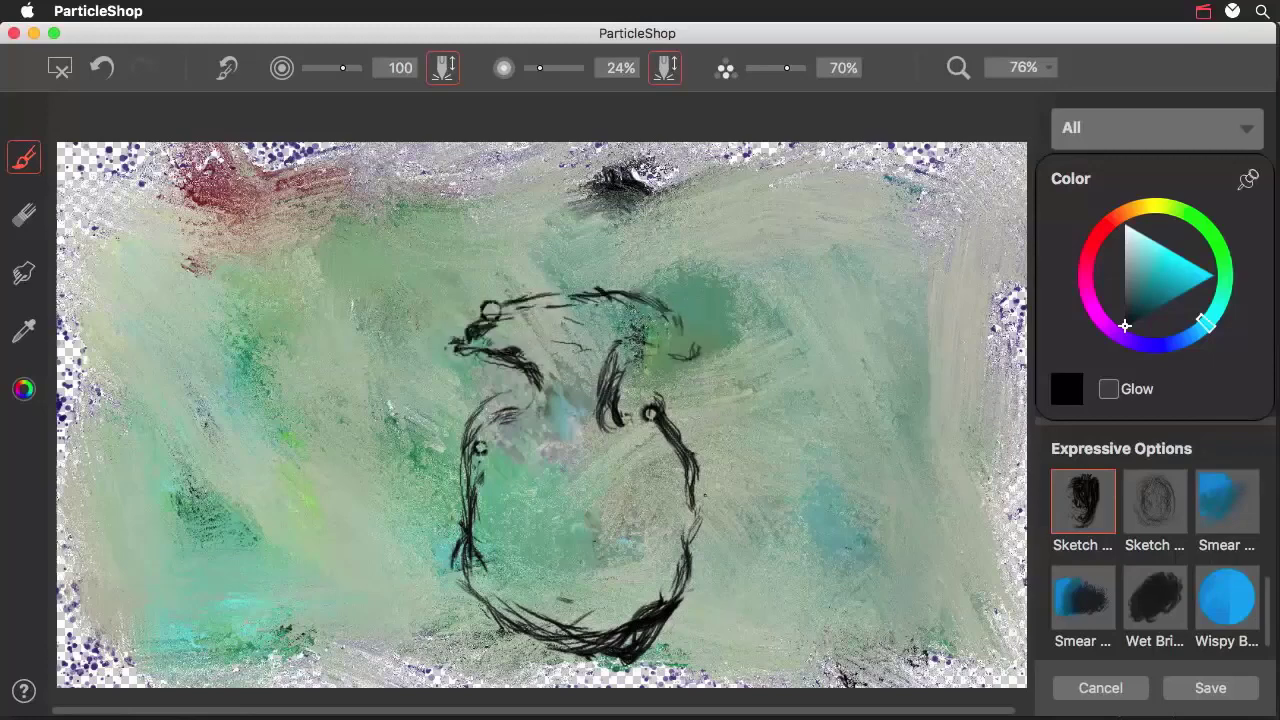
Add outer contour strokes on both sides of the vase, a heavy lower rim edge and shading lines inside, in black.
left_click_drag(696, 450, 740, 600)
left_click_drag(465, 455, 440, 605)
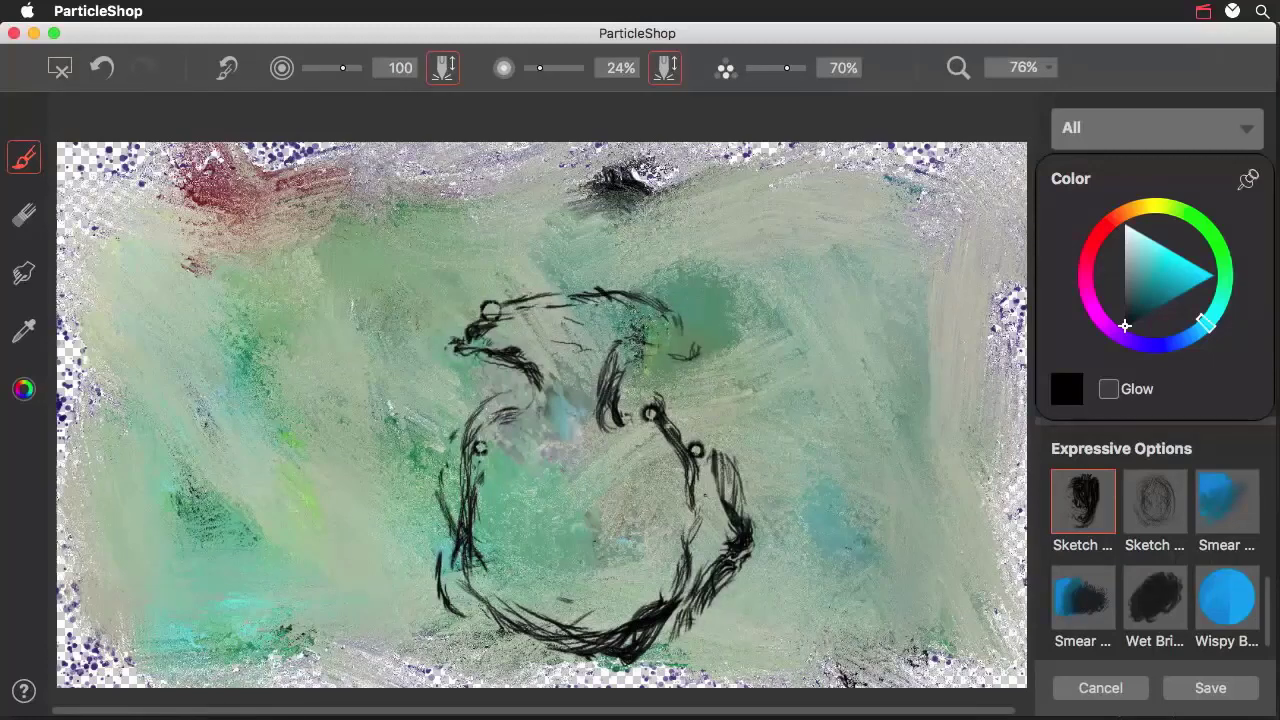
left_click_drag(652, 418, 705, 570)
left_click_drag(468, 350, 640, 368)
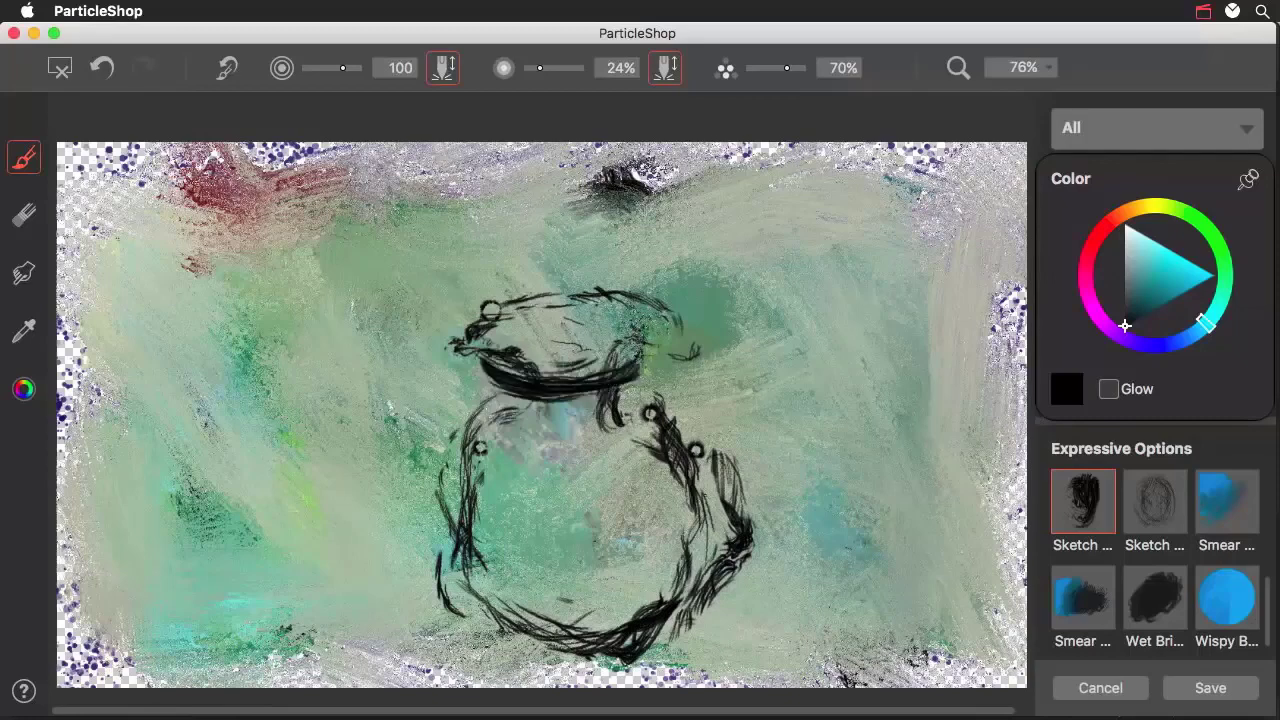
left_click_drag(590, 330, 685, 330)
left_click_drag(660, 495, 625, 585)
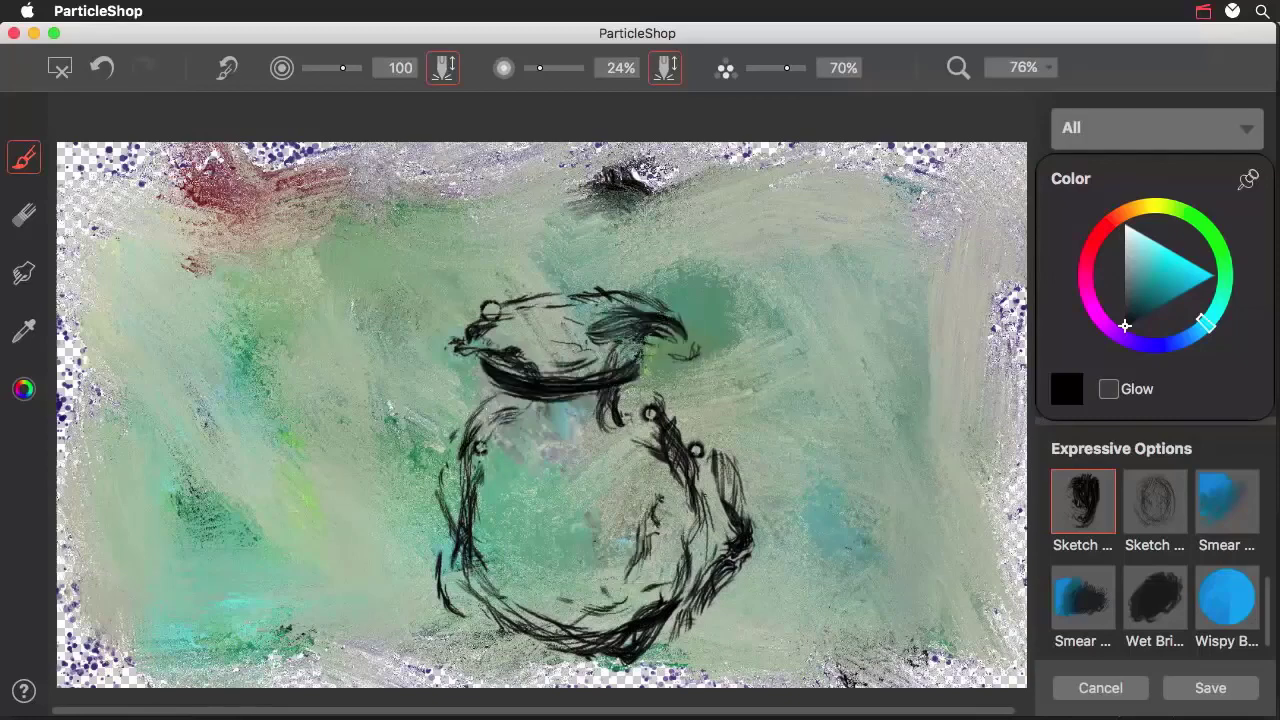
Set the color to bright yellow and scribble flower petals above and around the vase's rim with the same Sketch brush.
mouse_move(700, 245)
left_mouse_down()
mouse_move(680, 325)
mouse_move(720, 355)
left_mouse_up()
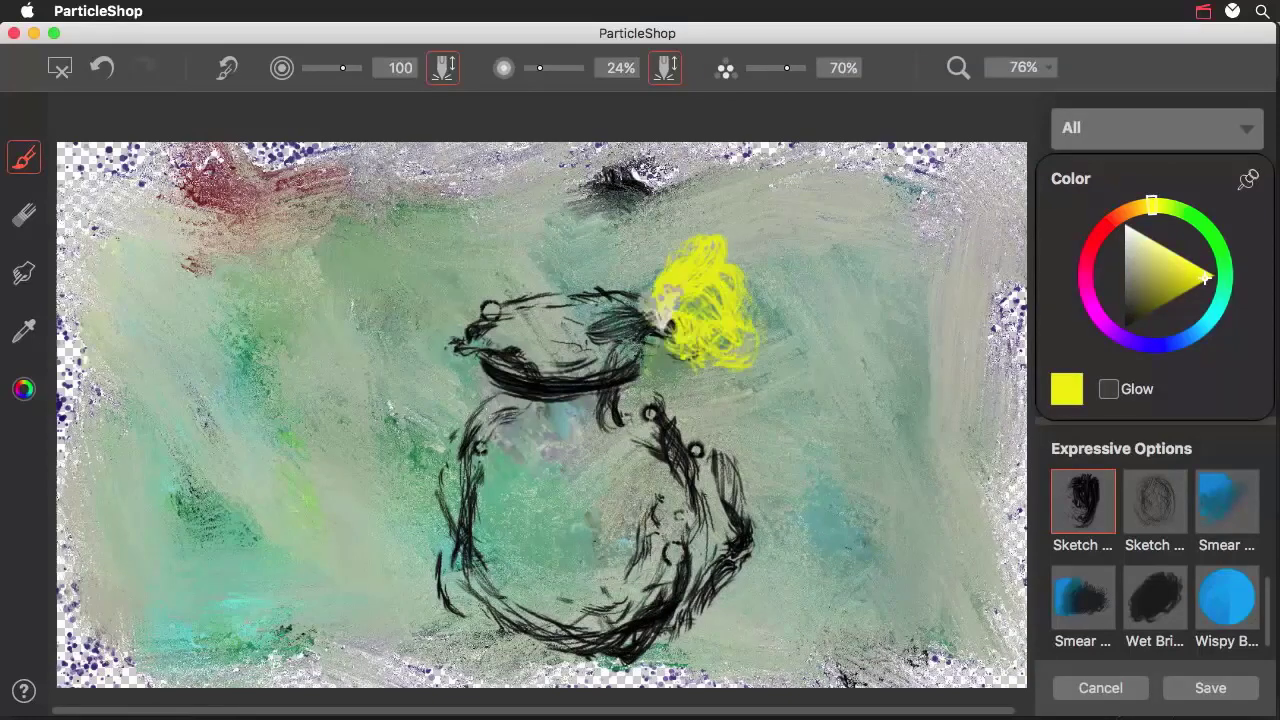
left_click_drag(600, 320, 490, 380)
left_click_drag(650, 380, 740, 430)
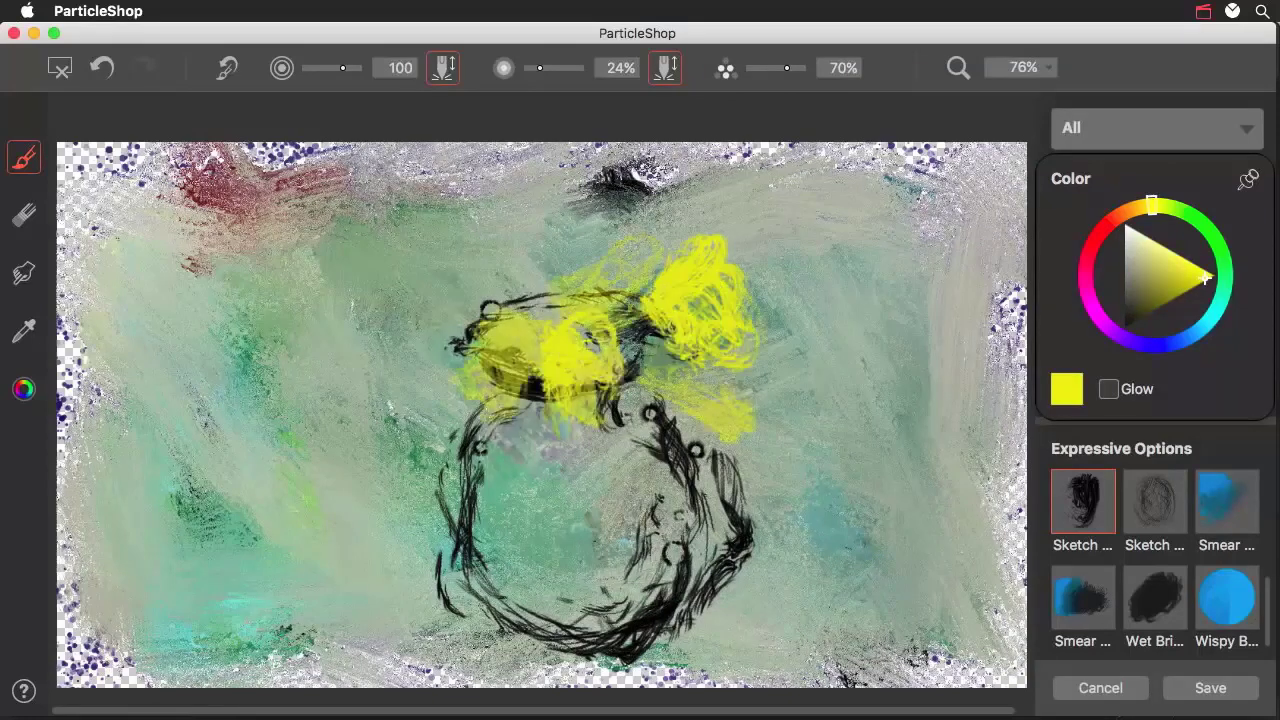
left_click_drag(640, 255, 570, 400)
left_click_drag(425, 345, 400, 395)
left_click_drag(510, 295, 525, 210)
left_click_drag(415, 290, 440, 355)
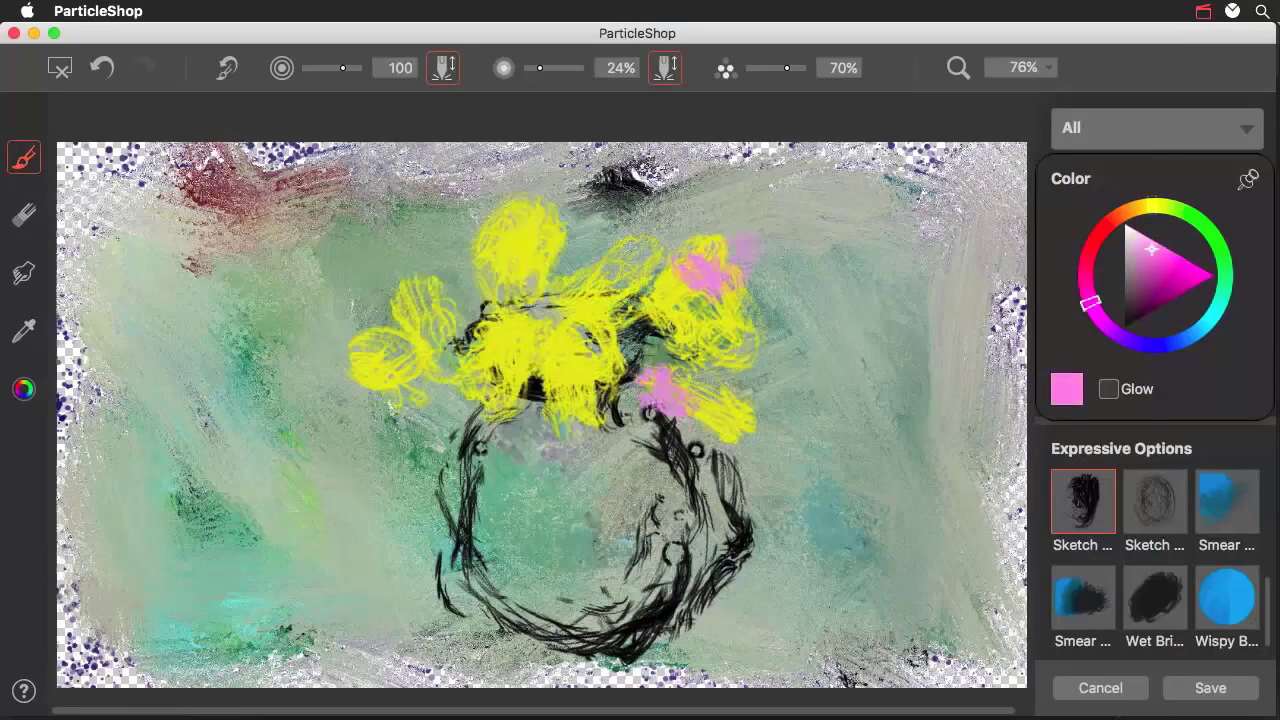
Add pink accents to the middle, left and upper yellow flowers with the Sketch brush.
left_click_drag(560, 395, 555, 335)
left_click_drag(410, 355, 385, 385)
left_click_drag(440, 375, 468, 368)
left_click_drag(510, 270, 535, 235)
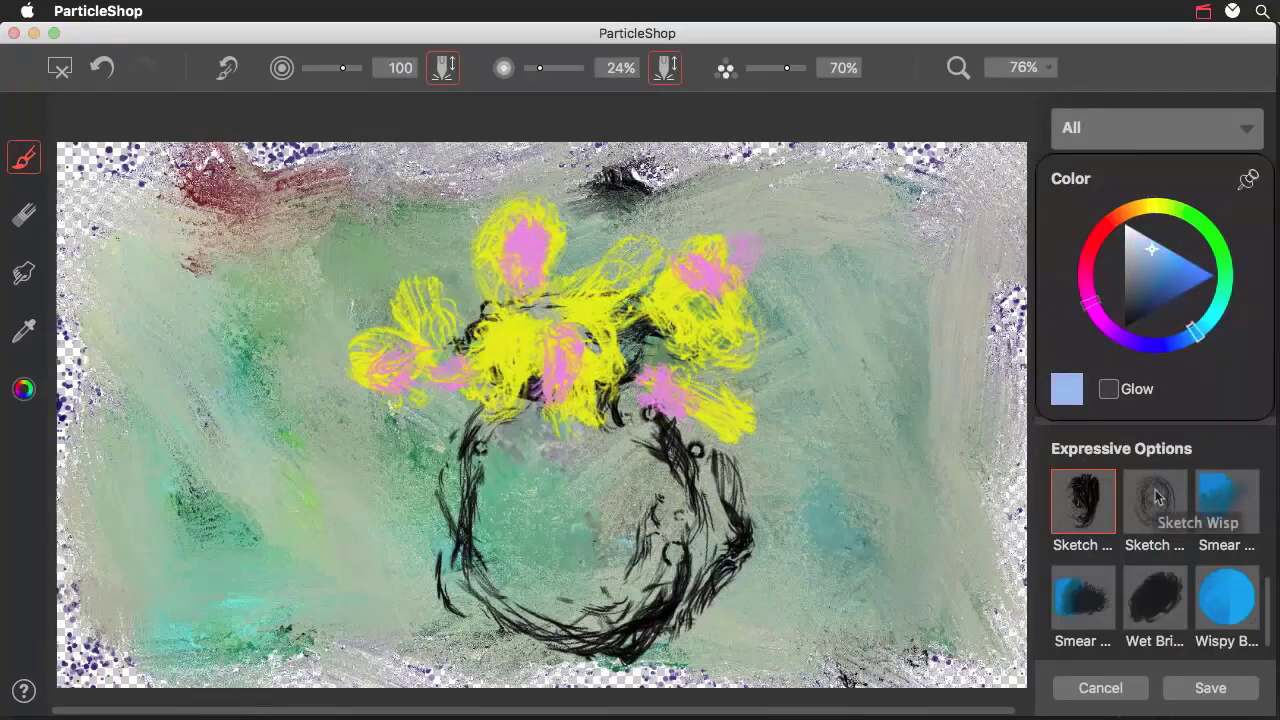
Hatch the vase body in blues with the Sketch Wisp brush and add black flower outlines and a cast shadow with the first Sketch brush.
left_click(1155, 497)
mouse_move(685, 470)
left_mouse_down()
mouse_move(640, 580)
mouse_move(690, 520)
mouse_move(600, 600)
mouse_move(620, 600)
mouse_move(590, 545)
mouse_move(615, 495)
mouse_move(515, 465)
left_mouse_up()
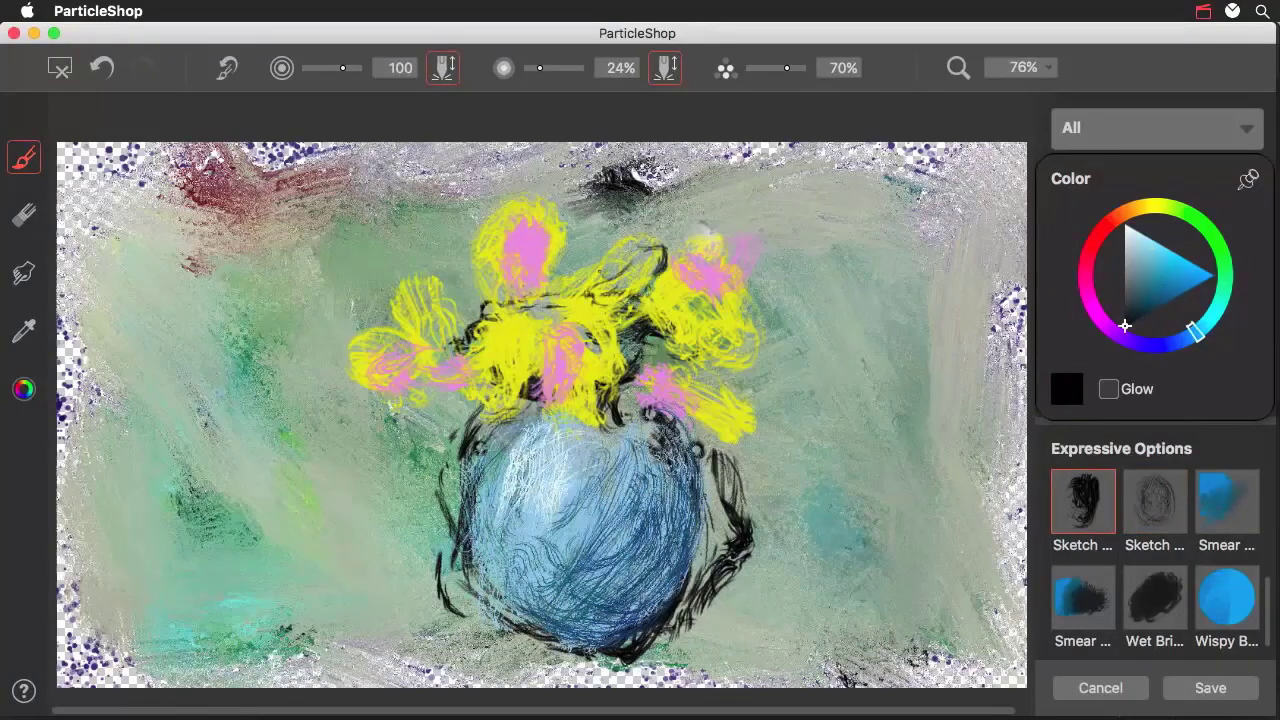
mouse_move(698, 234)
left_mouse_down()
mouse_move(762, 288)
mouse_move(712, 355)
left_mouse_up()
mouse_move(693, 604)
left_mouse_down()
mouse_move(740, 620)
mouse_move(960, 618)
mouse_move(800, 600)
mouse_move(720, 560)
left_mouse_up()
Blend the cast shadow, the vase's outer contours and the right-hand flower into the background with the Smear Blend brush.
left_click(1208, 502)
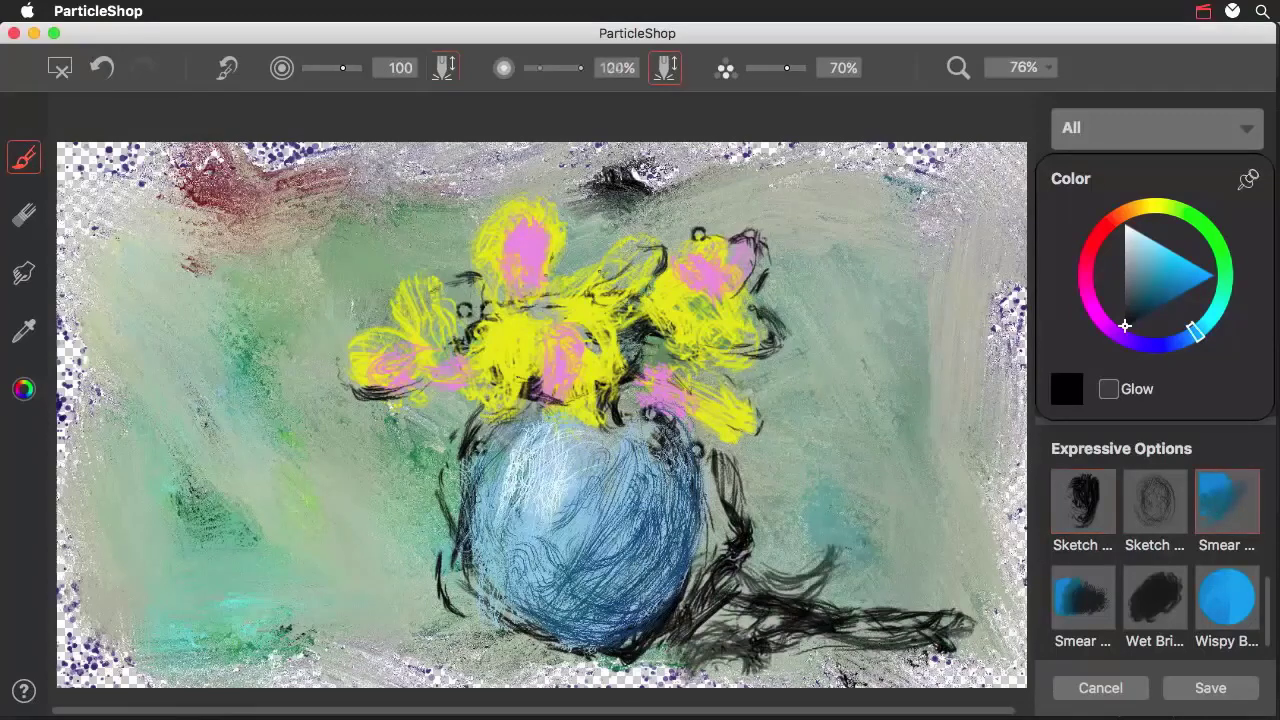
mouse_move(930, 590)
left_mouse_down()
mouse_move(730, 590)
mouse_move(900, 545)
mouse_move(940, 630)
mouse_move(720, 600)
mouse_move(710, 480)
mouse_move(750, 540)
left_mouse_up()
left_click_drag(455, 580, 420, 510)
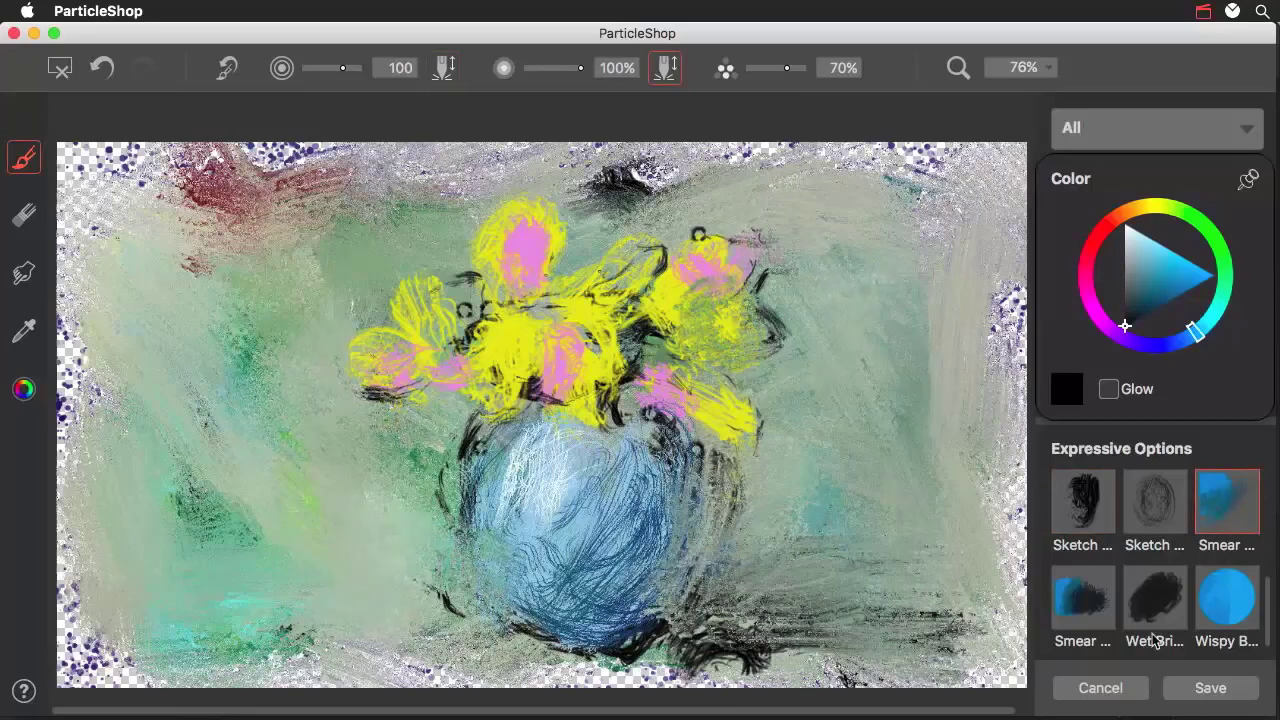